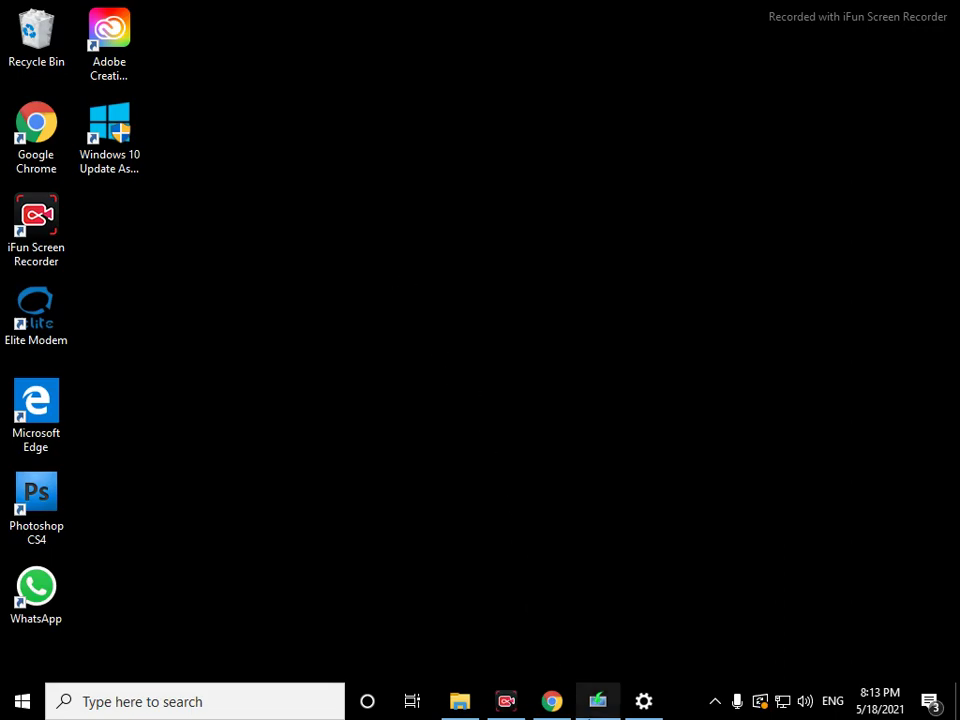
Switch to Chrome and view the "My new desktop" page on DeviantArt and the downloads section of rainmeter.net.
click(555, 712)
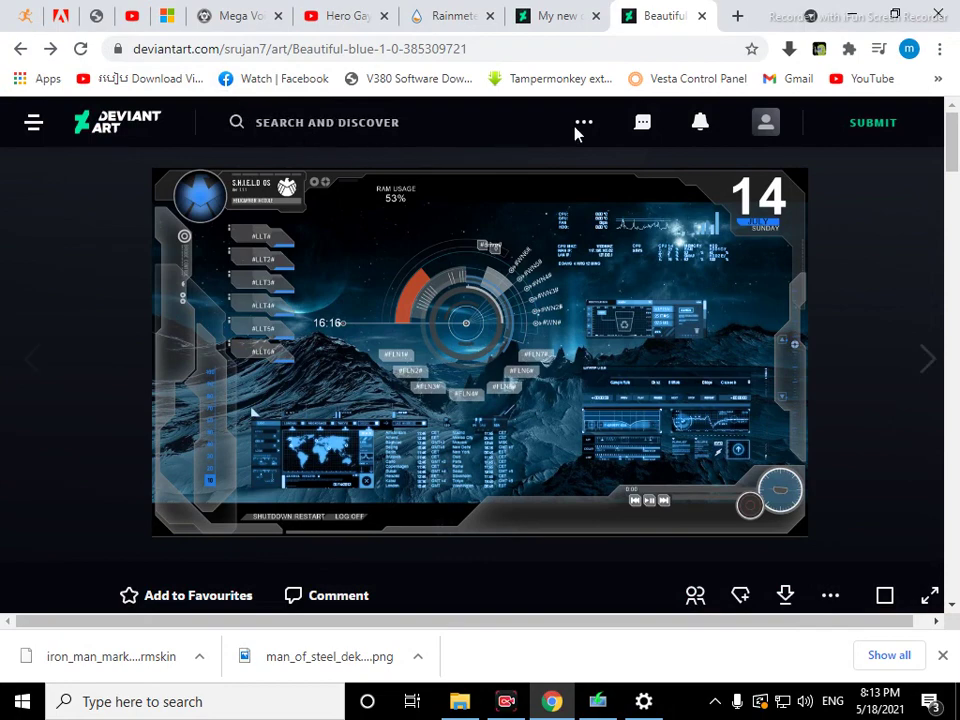
click(563, 12)
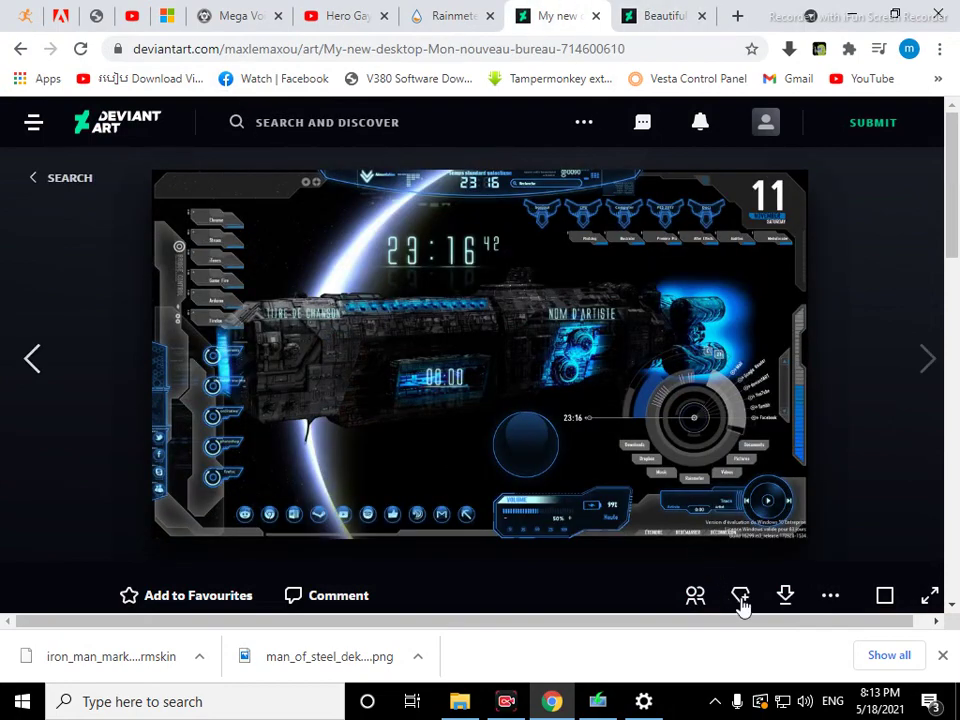
click(432, 16)
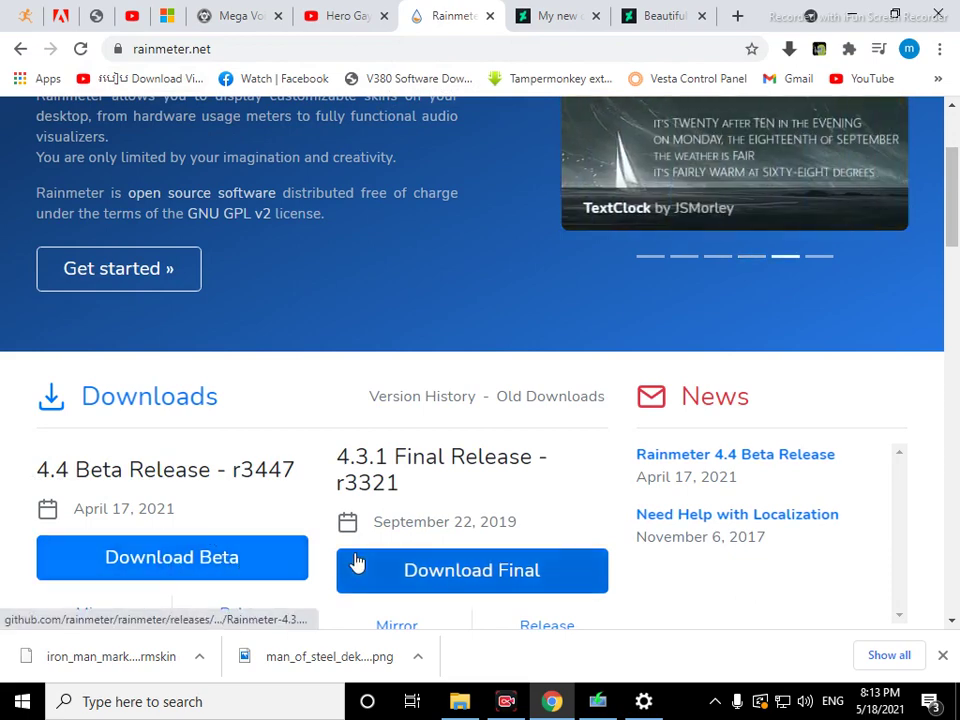
Switch to File Explorer and install Rainmeter-4.4-r3447-beta in English, using the standard installation, default options and Run Rainmeter.
click(476, 700)
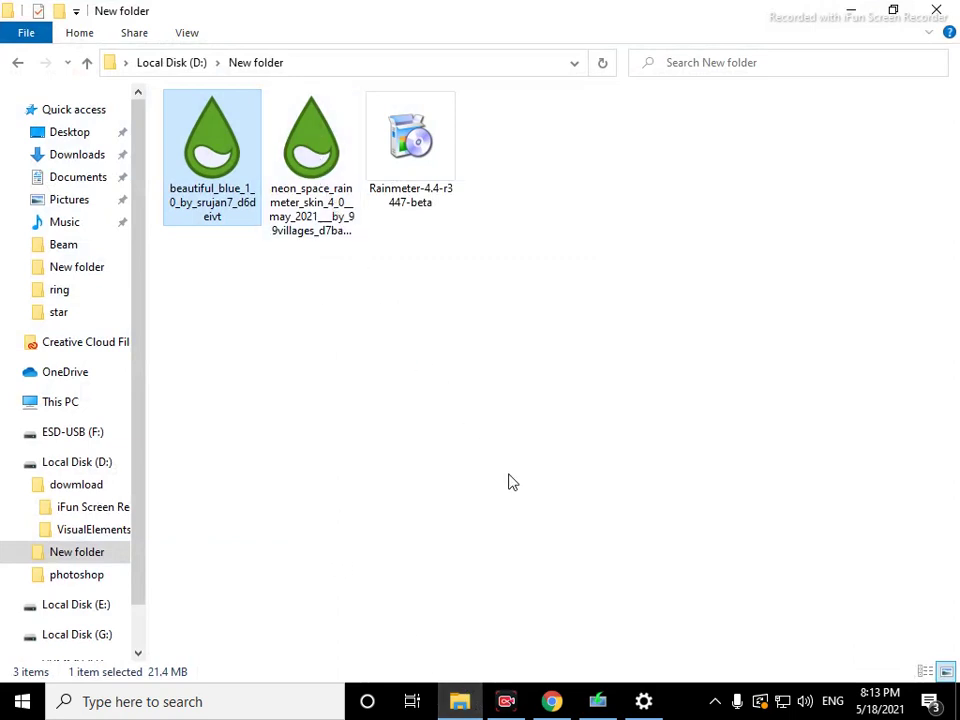
click(400, 188)
right_click(401, 187)
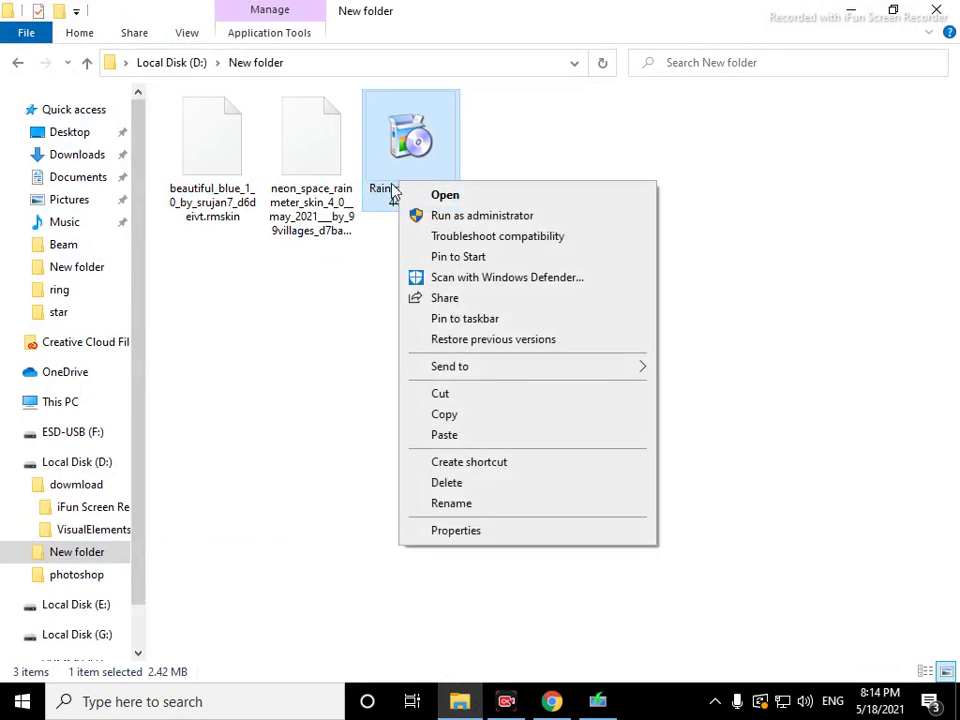
click(423, 197)
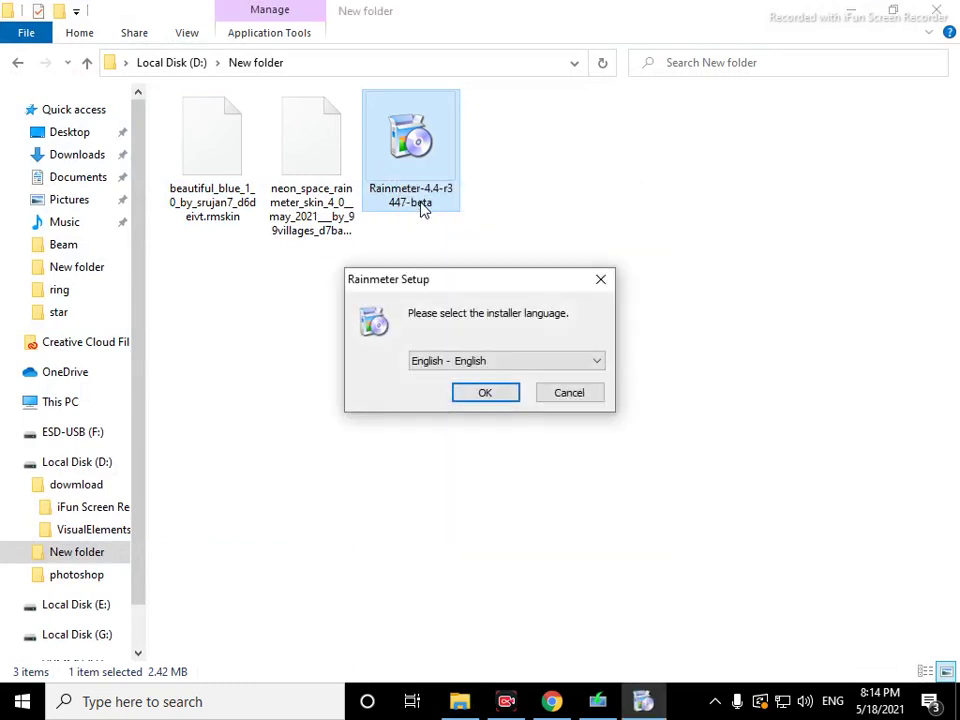
click(480, 396)
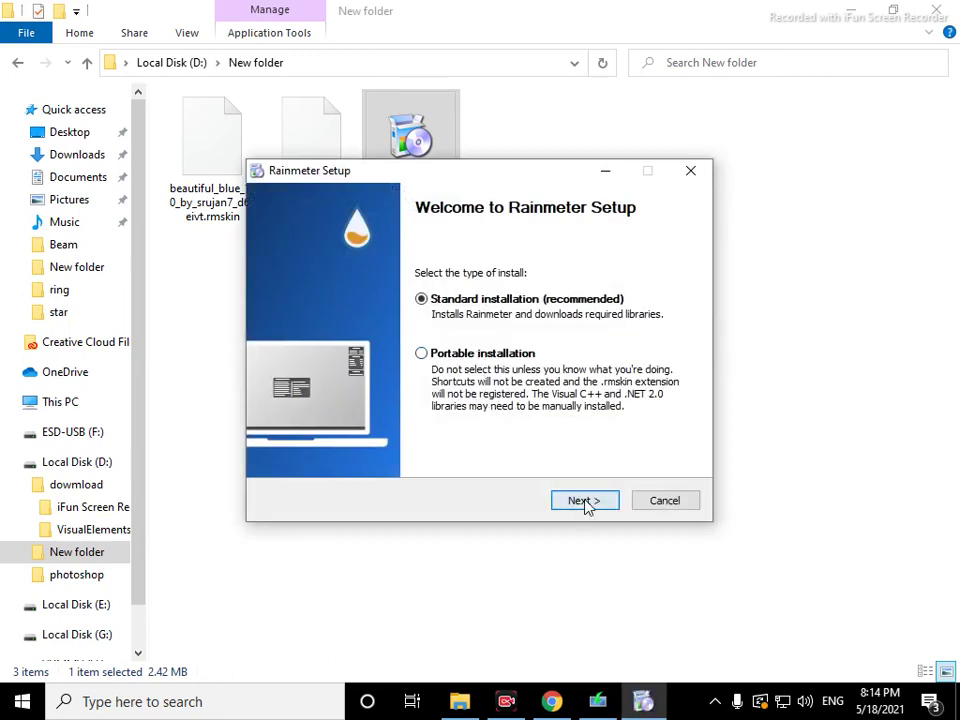
click(584, 502)
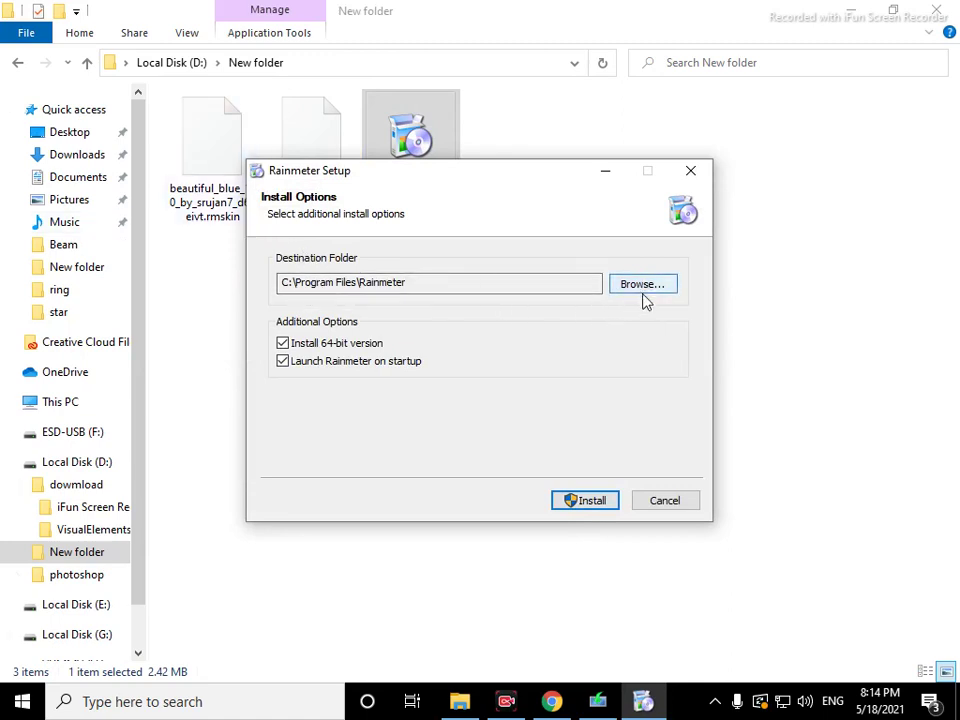
click(585, 504)
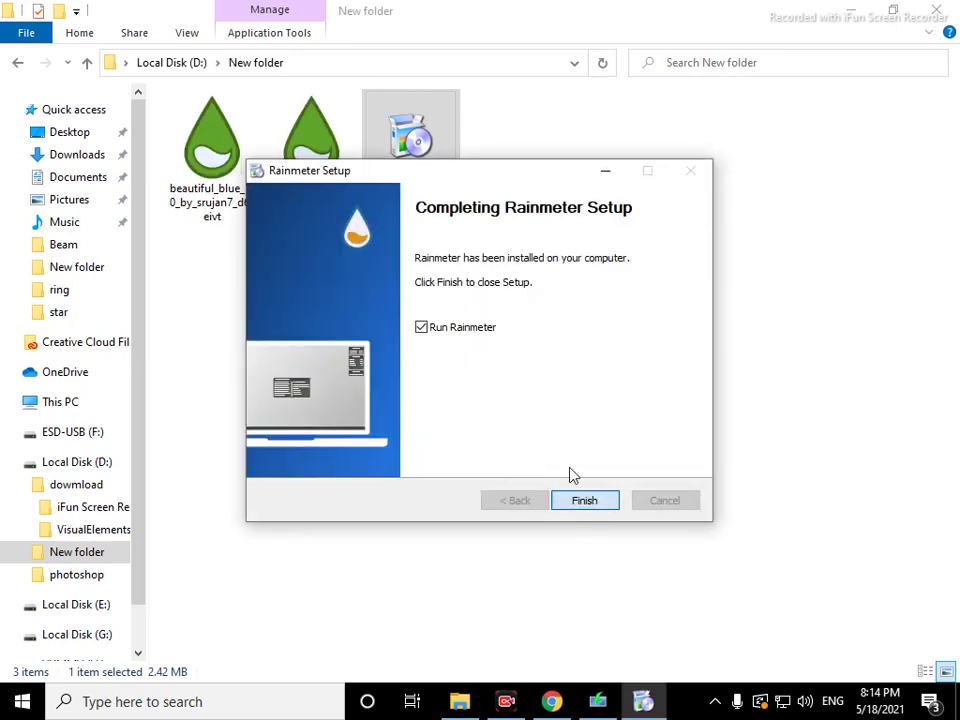
key(Return)
Install the Beautiful_blue Rainmeter skin package with its included layout applied, and show the desktop.
click(204, 189)
right_click(199, 190)
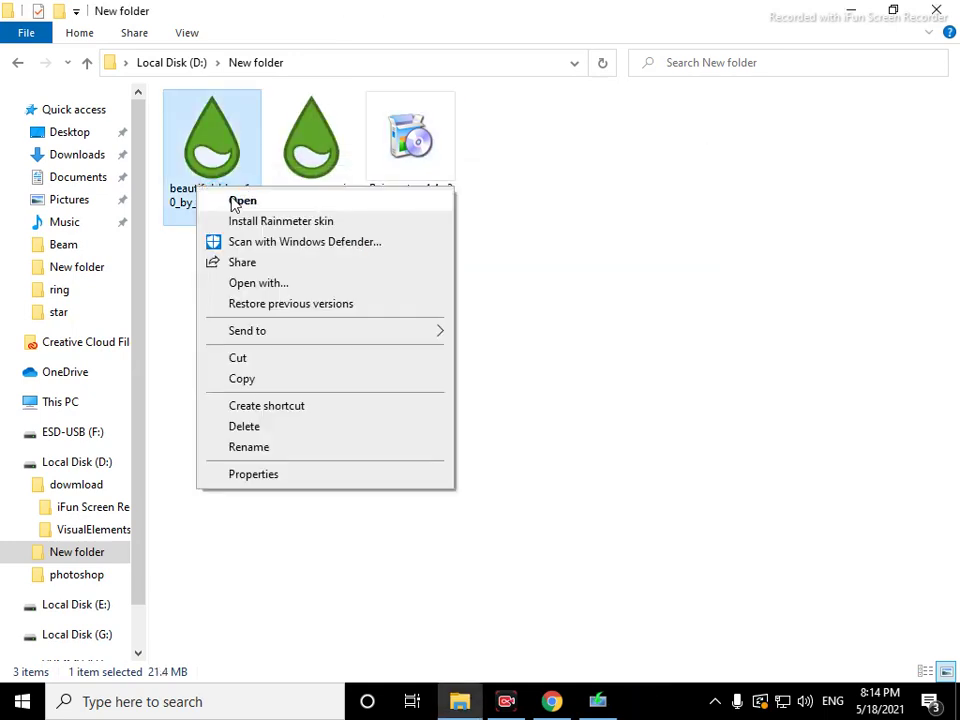
click(236, 202)
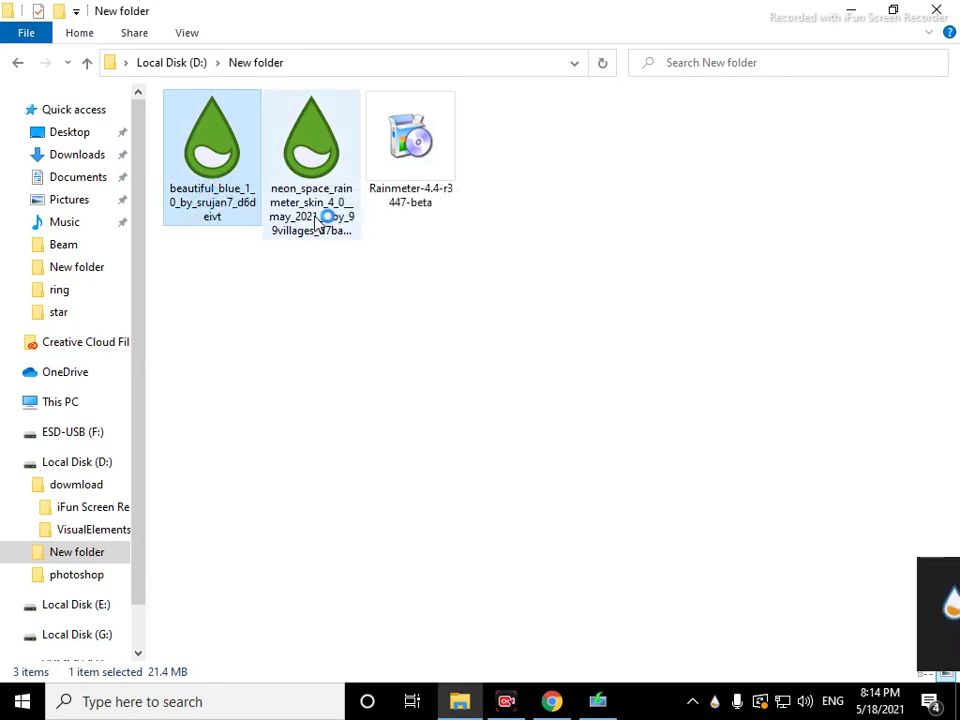
right_click(320, 230)
click(390, 252)
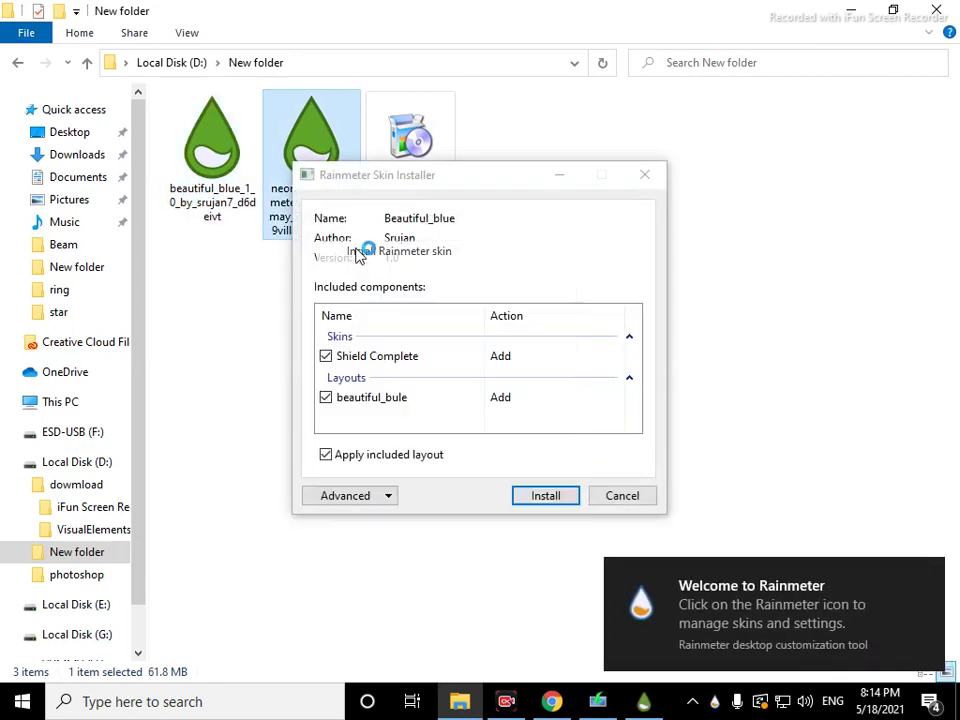
click(546, 500)
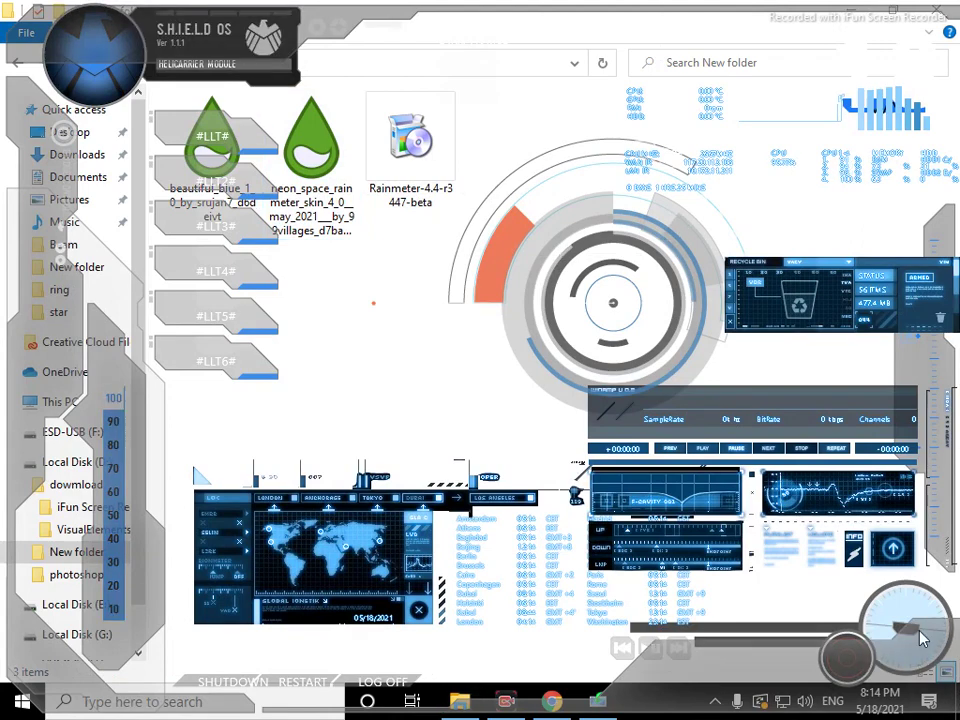
click(957, 700)
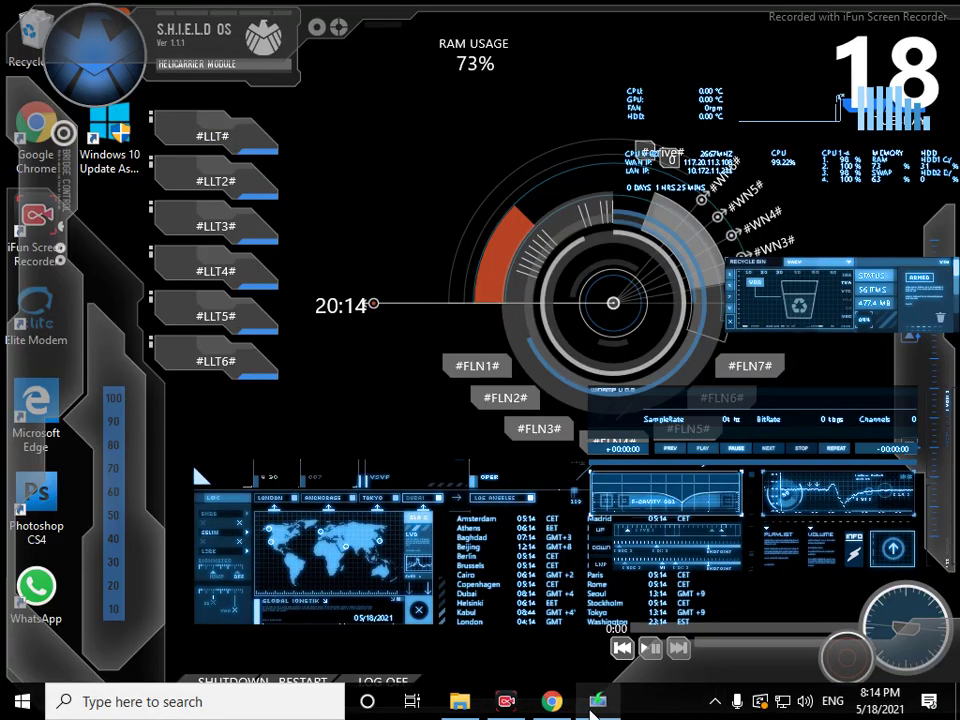
click(459, 701)
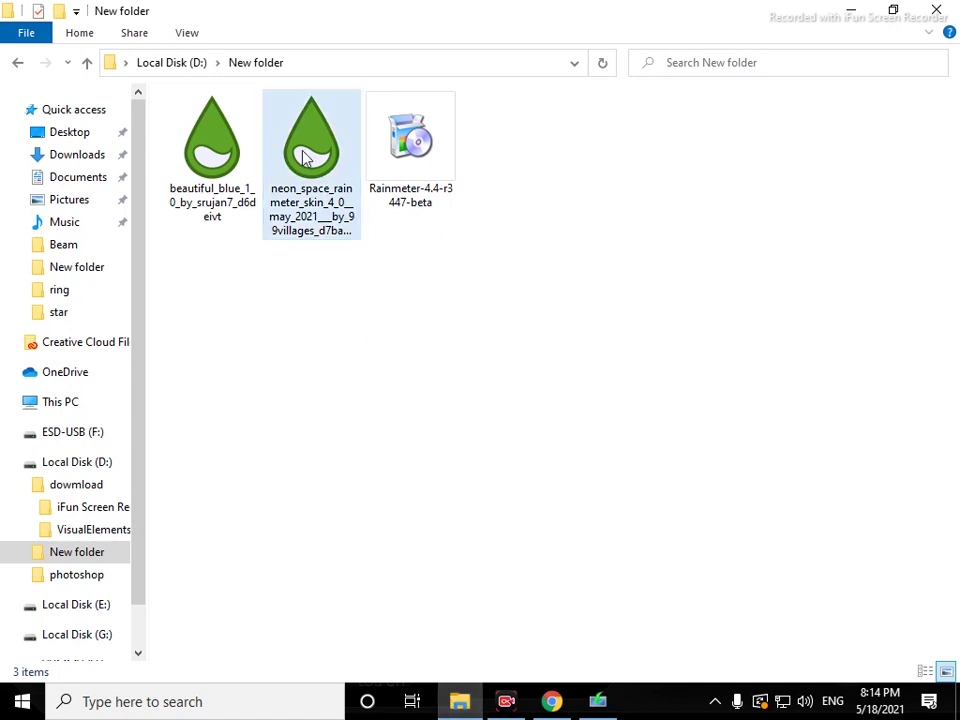
right_click(279, 166)
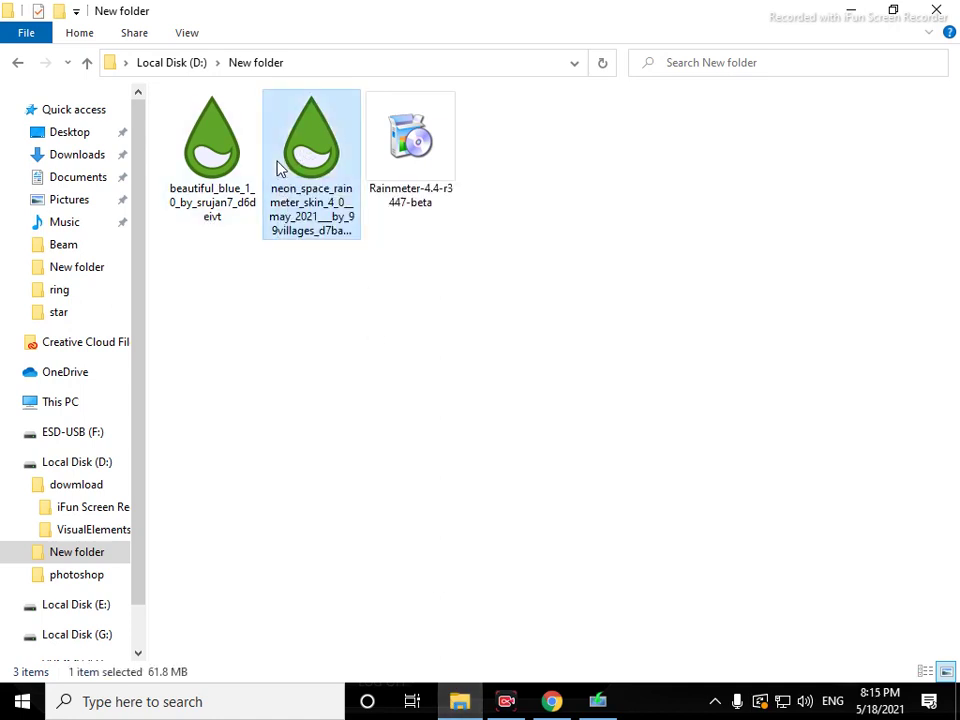
click(309, 197)
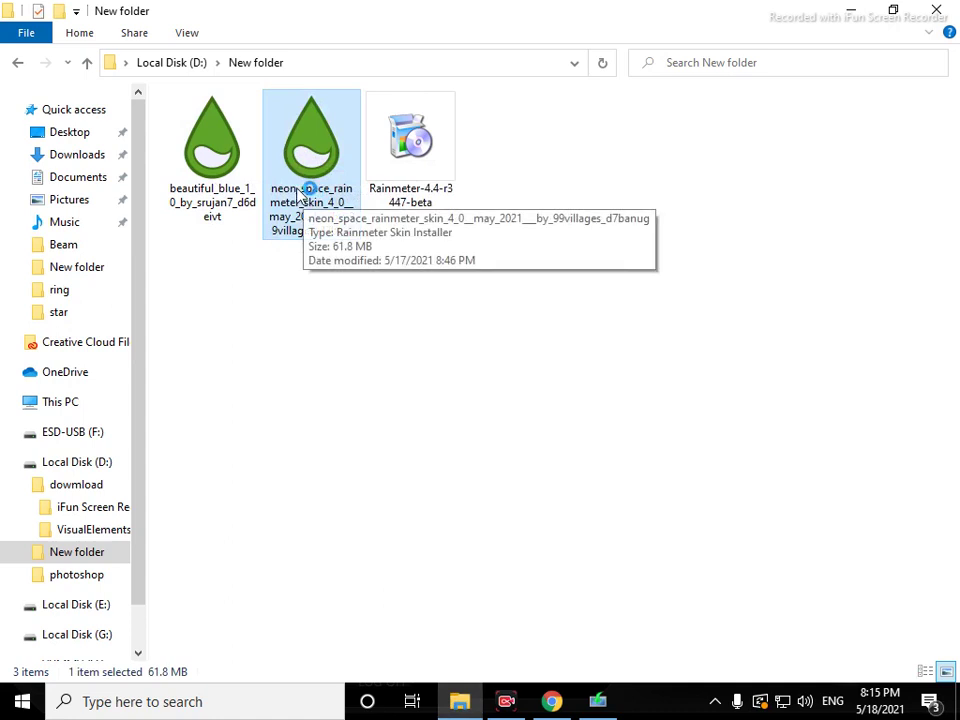
click(640, 147)
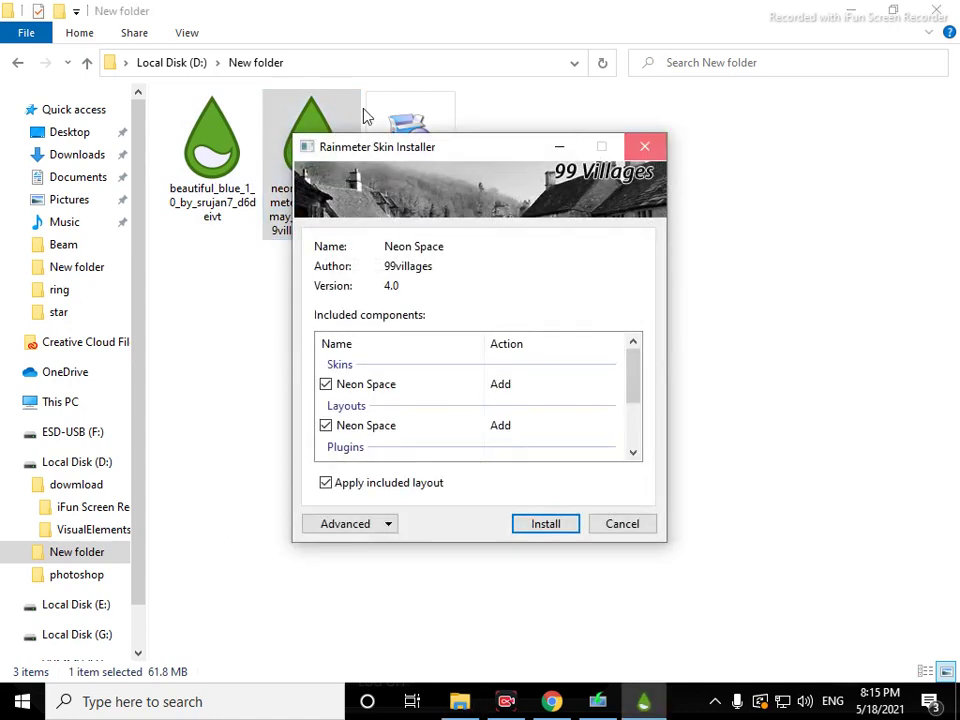
Reinstall the Beautiful_blue skin package, replacing the Shield Complete skin and beautiful_bule layout and applying the included layout.
click(189, 189)
right_click(205, 190)
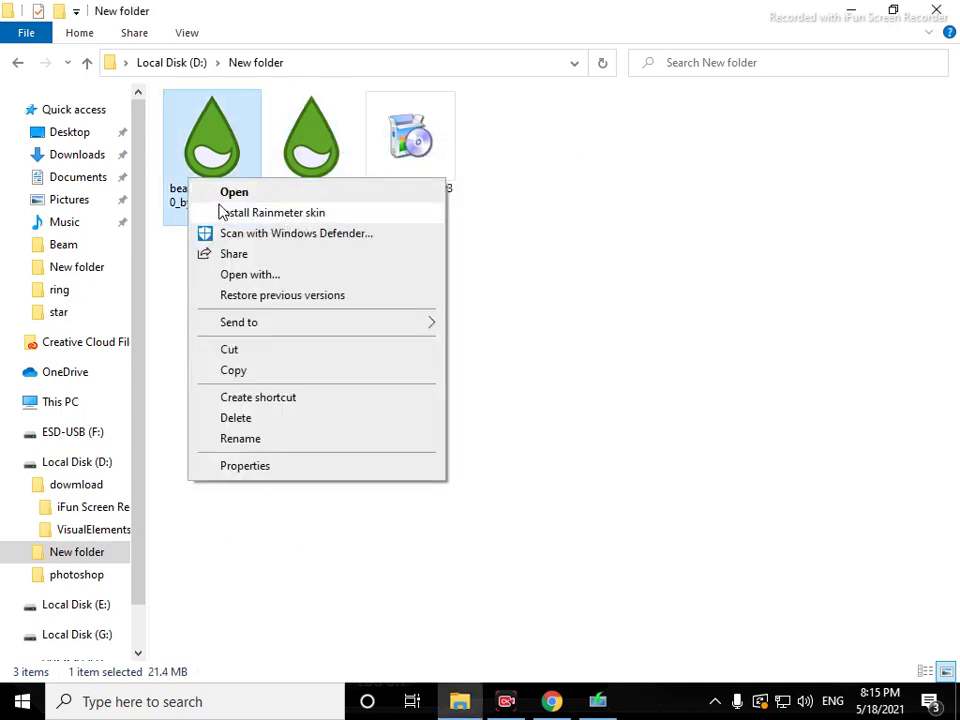
click(222, 213)
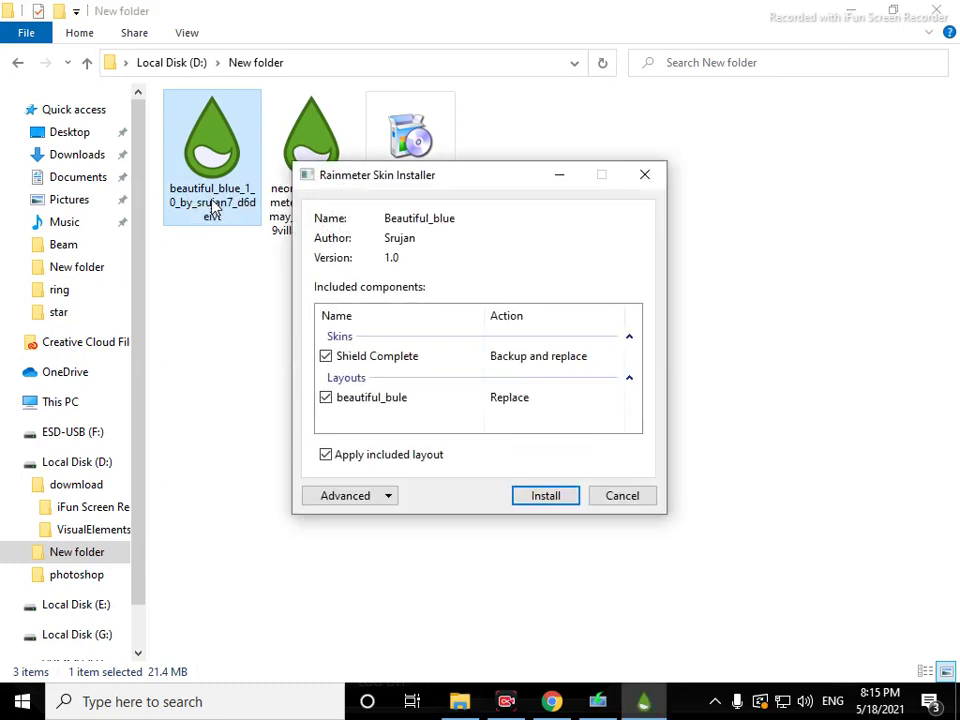
click(525, 498)
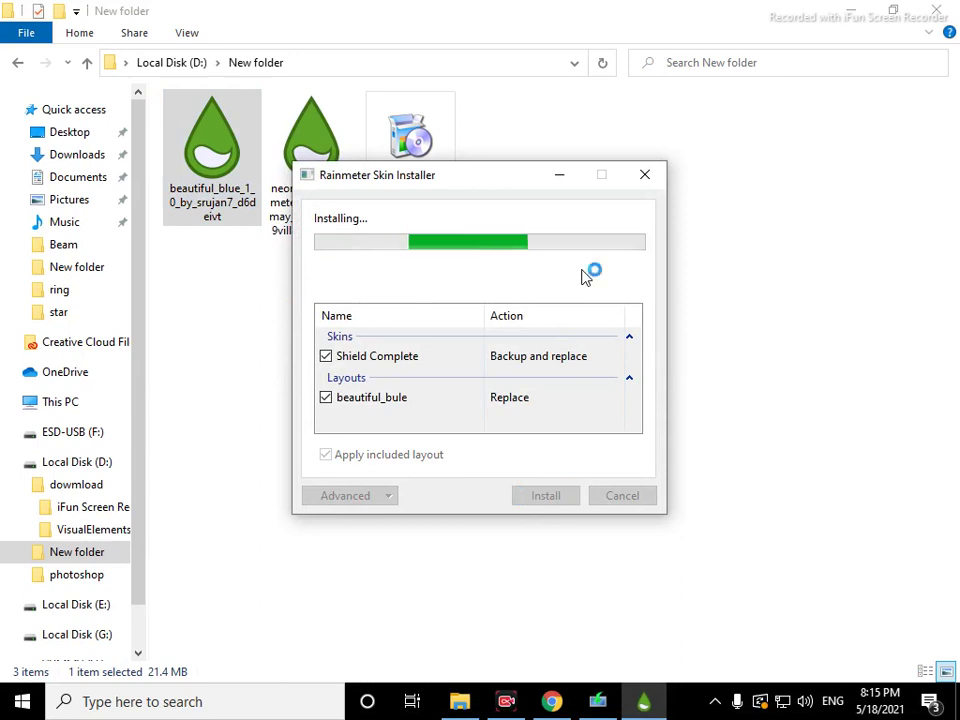
Install the Neon Space 4.0 skin package from the same folder with its included layout applied.
click(293, 133)
right_click(295, 134)
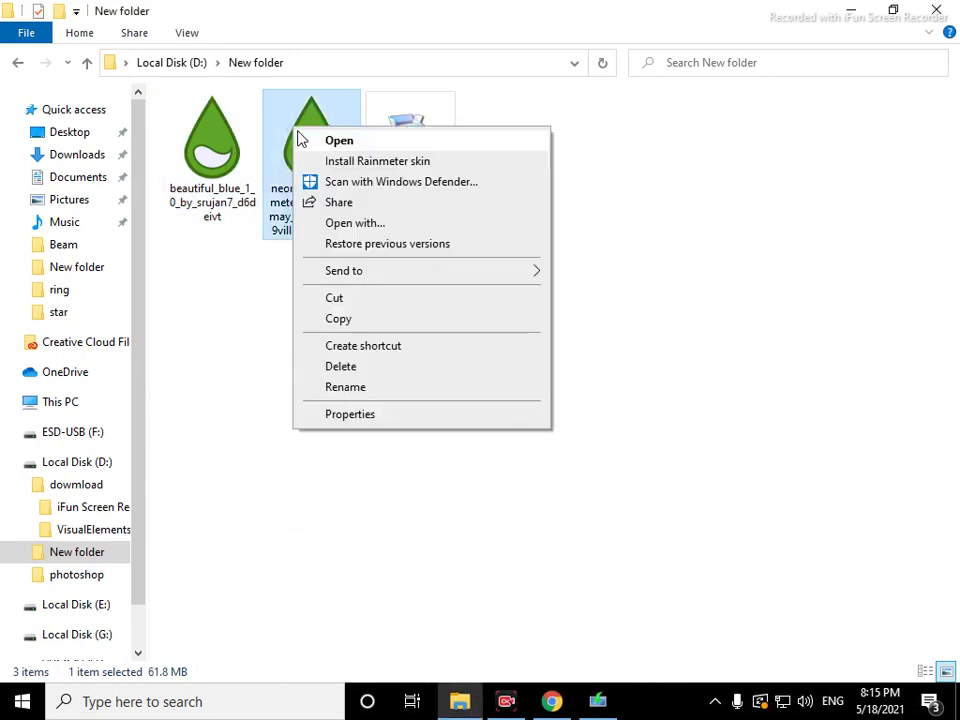
click(335, 158)
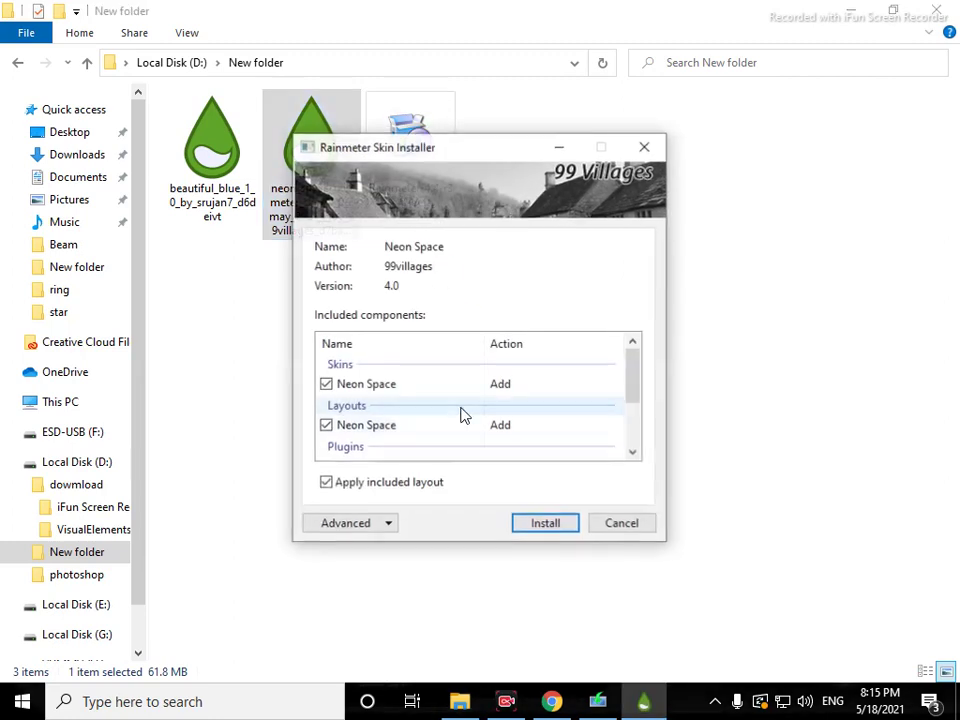
click(548, 525)
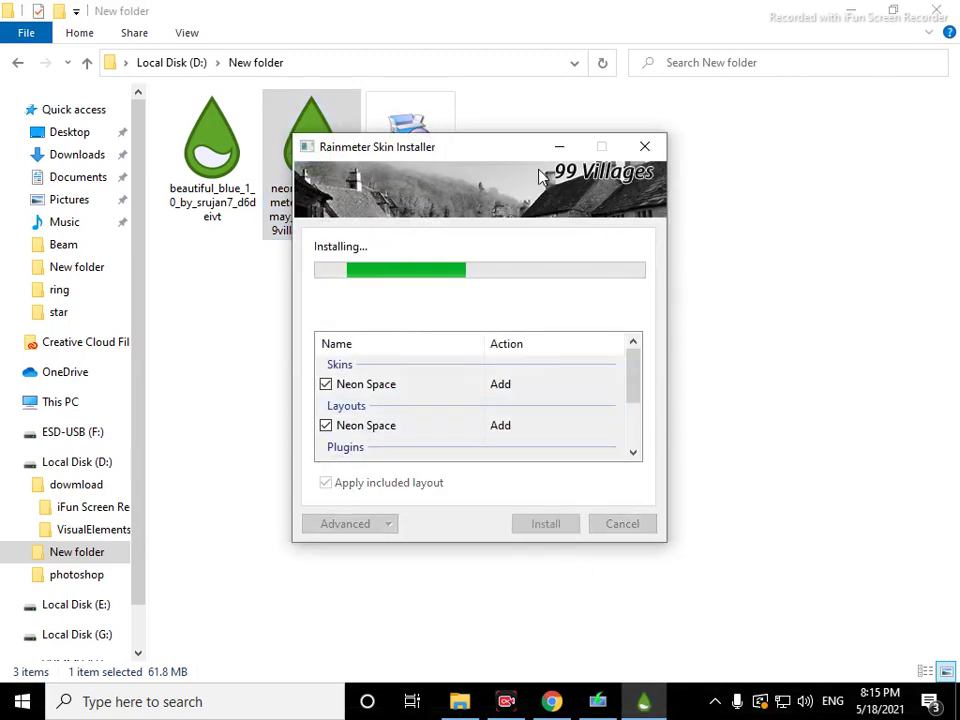
Minimise the File Explorer window and check the skin installation progress over the bare desktop.
click(848, 12)
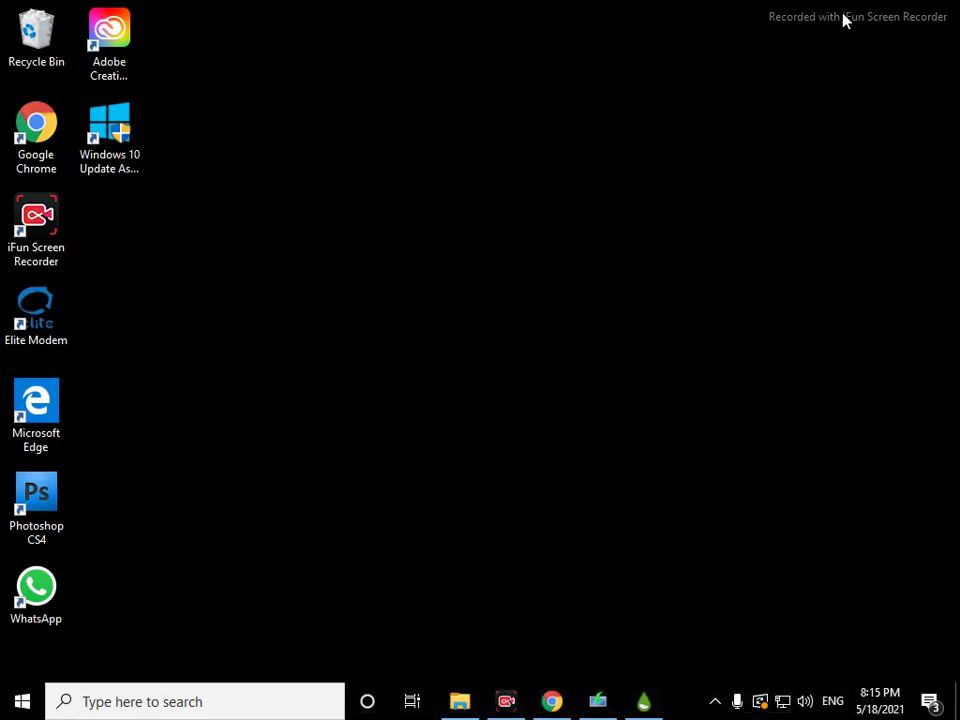
click(645, 707)
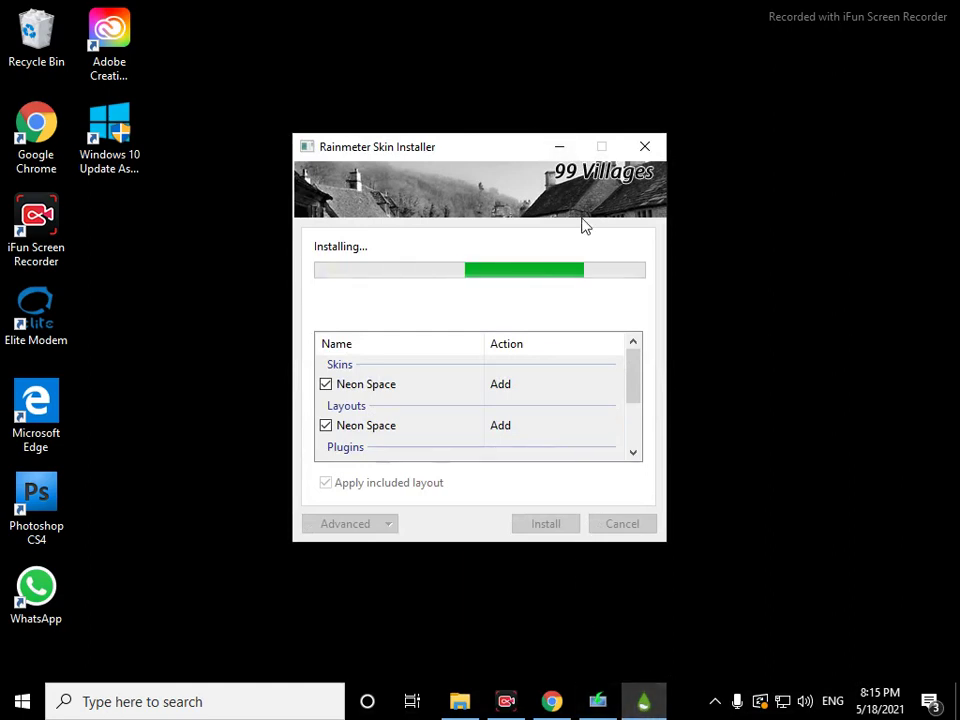
click(560, 148)
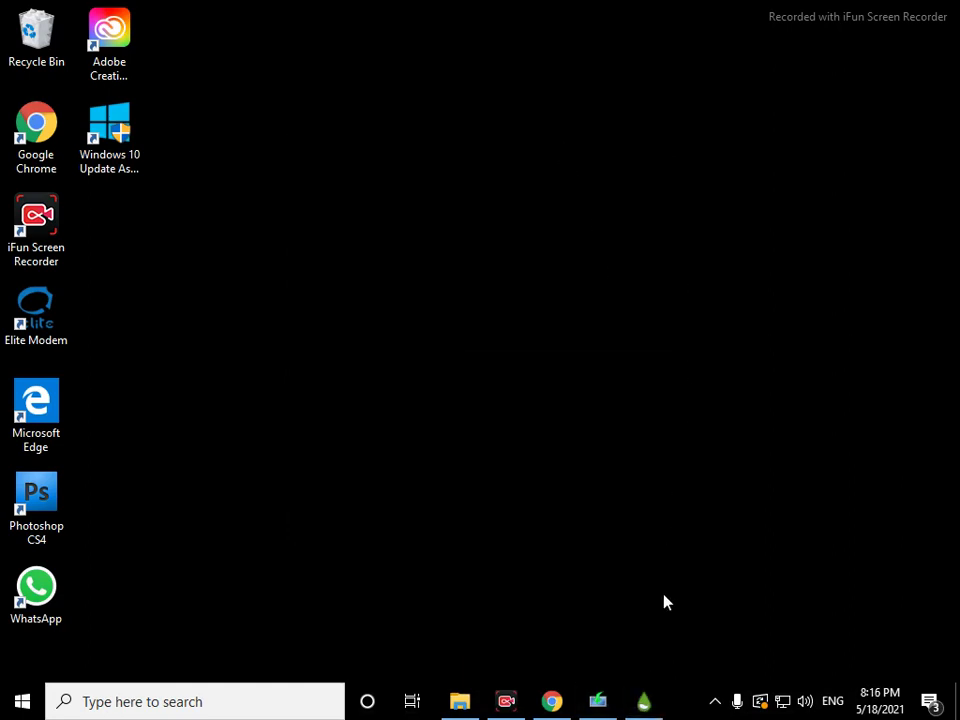
click(645, 703)
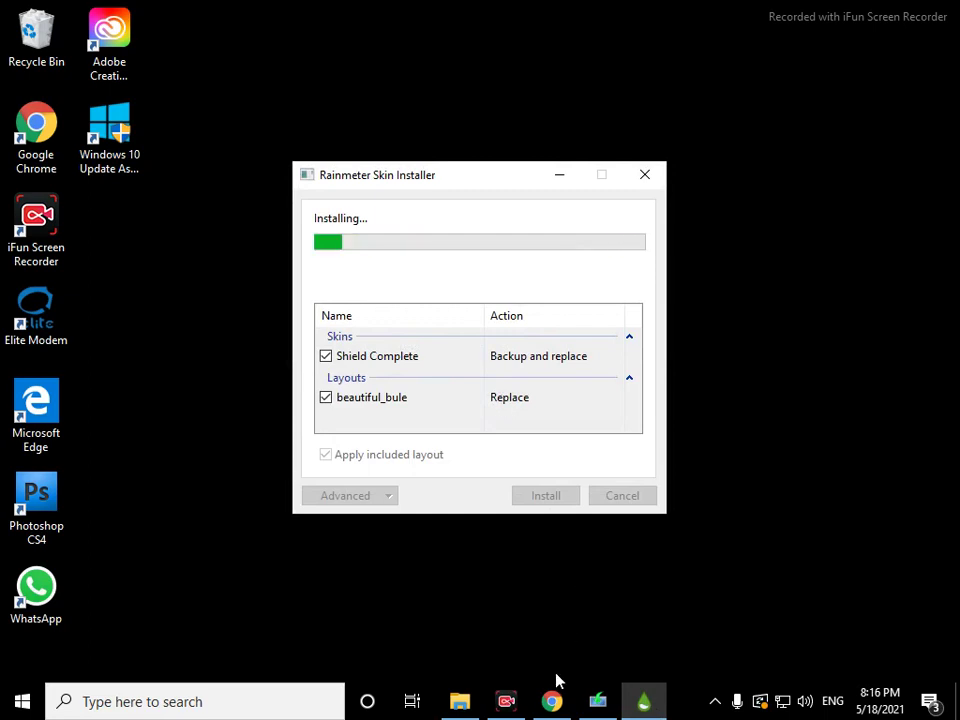
click(507, 703)
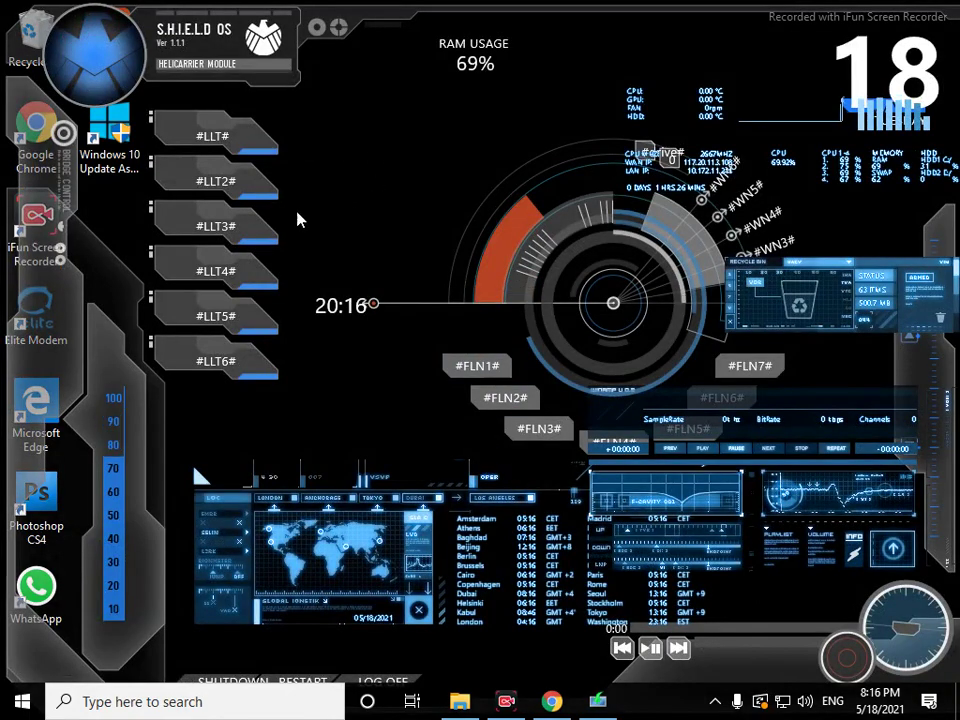
Hide the desktop icons so only the Rainmeter skins remain on the desktop.
right_click(328, 149)
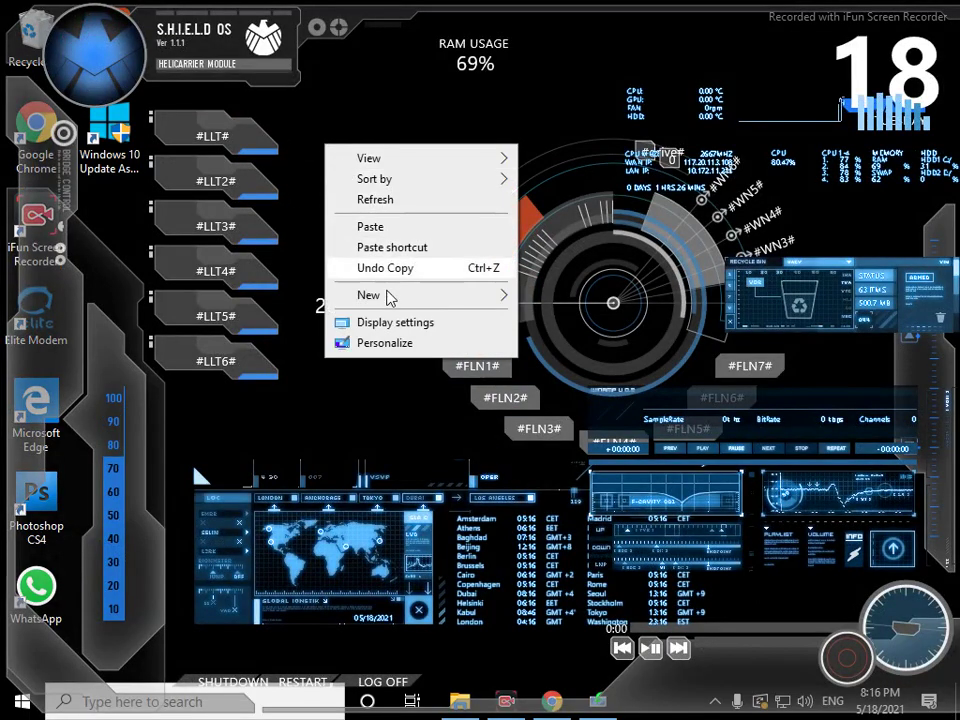
mouse_move(371, 163)
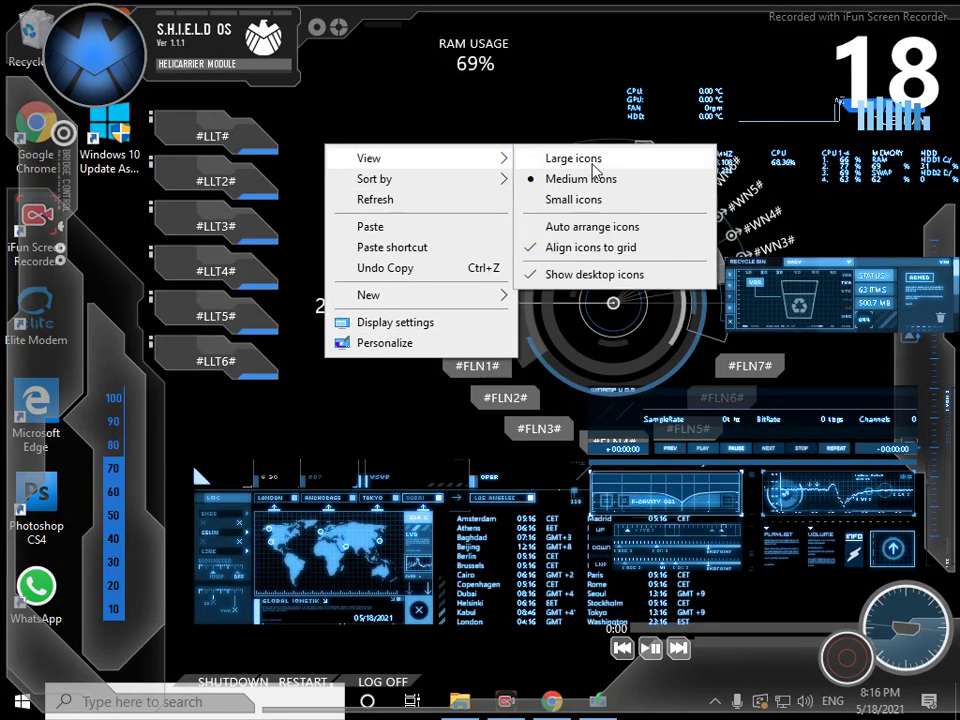
click(601, 284)
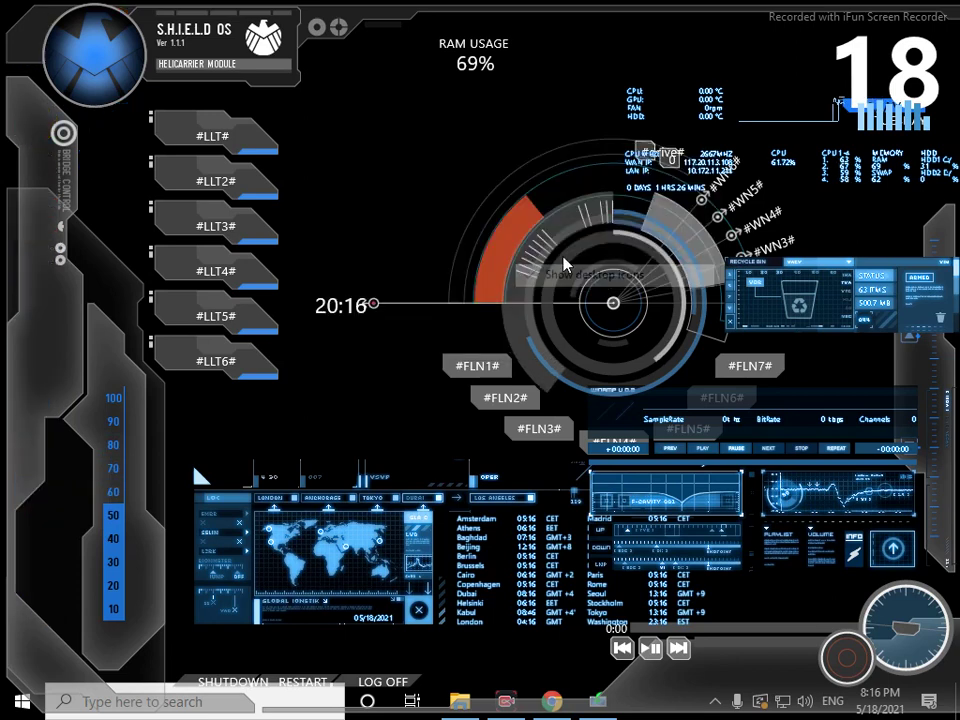
Unload the Avengers - Tweaked Shield Tag, Border and CPU skins from the desktop.
right_click(105, 50)
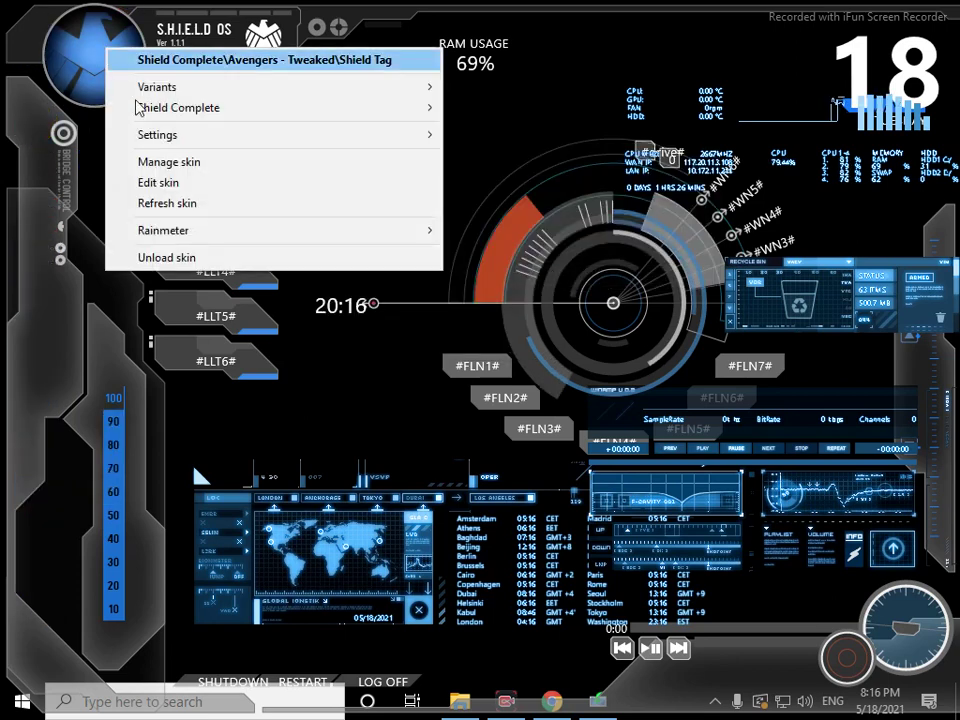
click(170, 258)
right_click(62, 96)
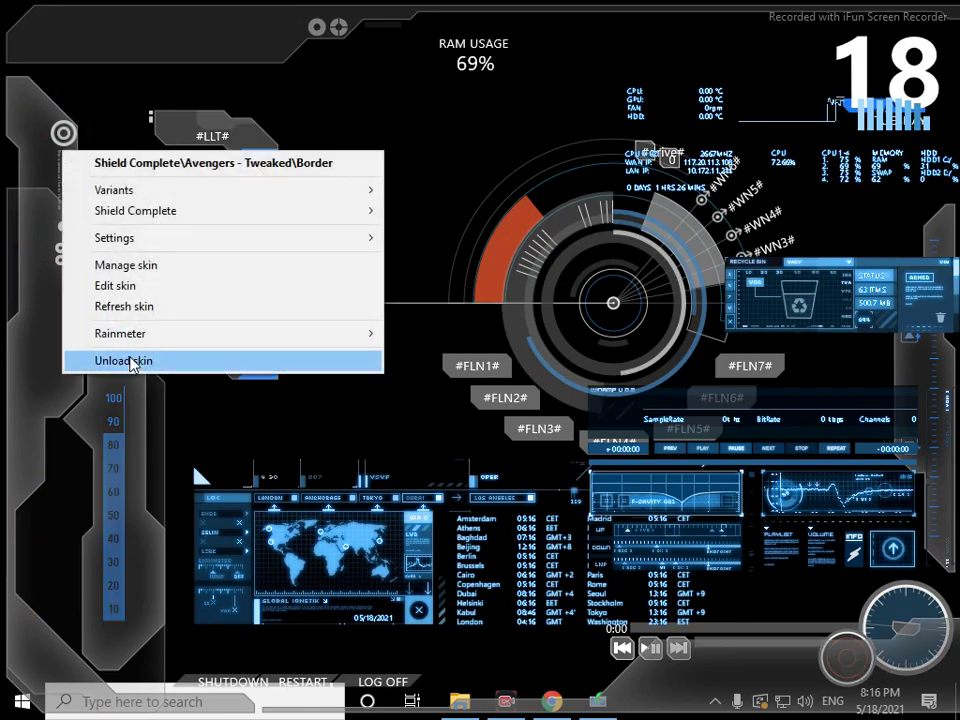
click(133, 360)
right_click(135, 406)
right_click(118, 522)
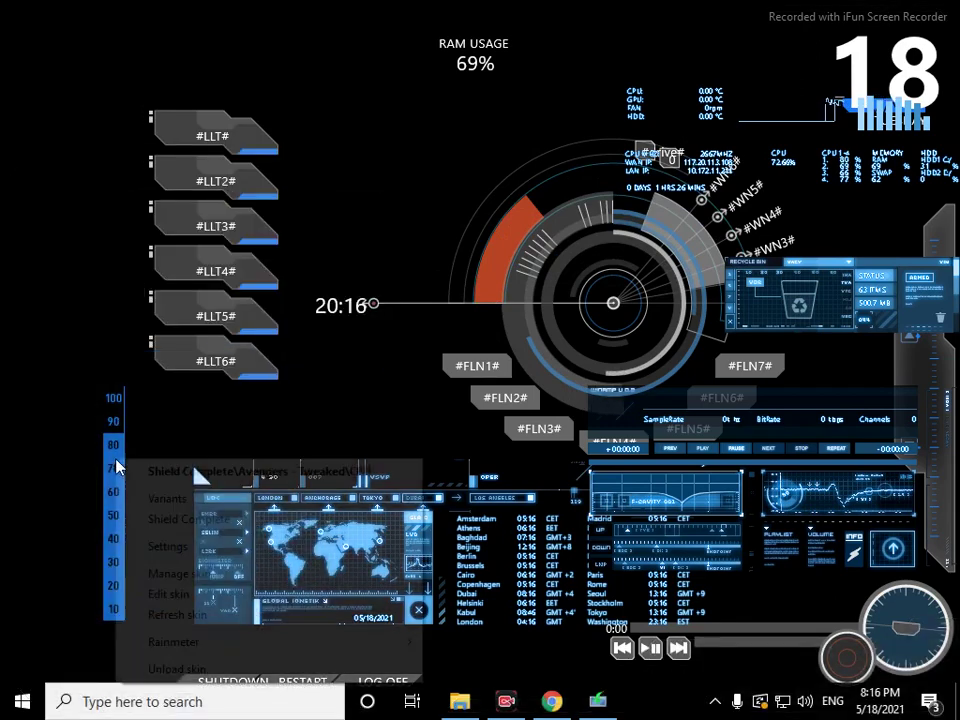
click(176, 671)
Unload the BlueVision V0.2 WORLD TIME ZONES MAP skin and the large launchers skin with the #LLT# buttons.
right_click(251, 585)
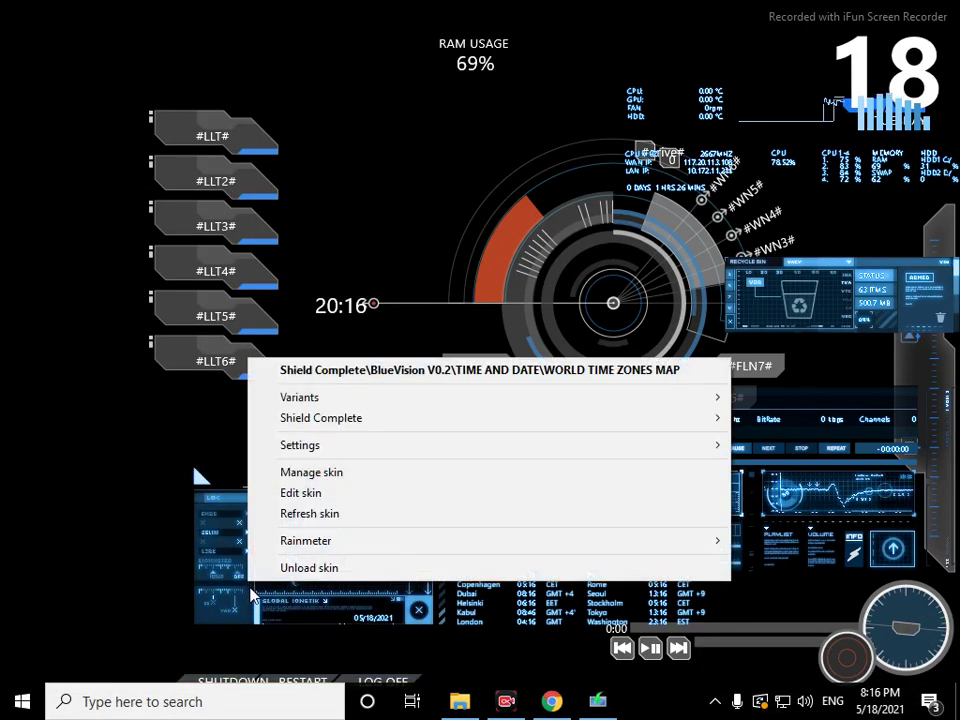
click(274, 567)
right_click(210, 370)
click(280, 572)
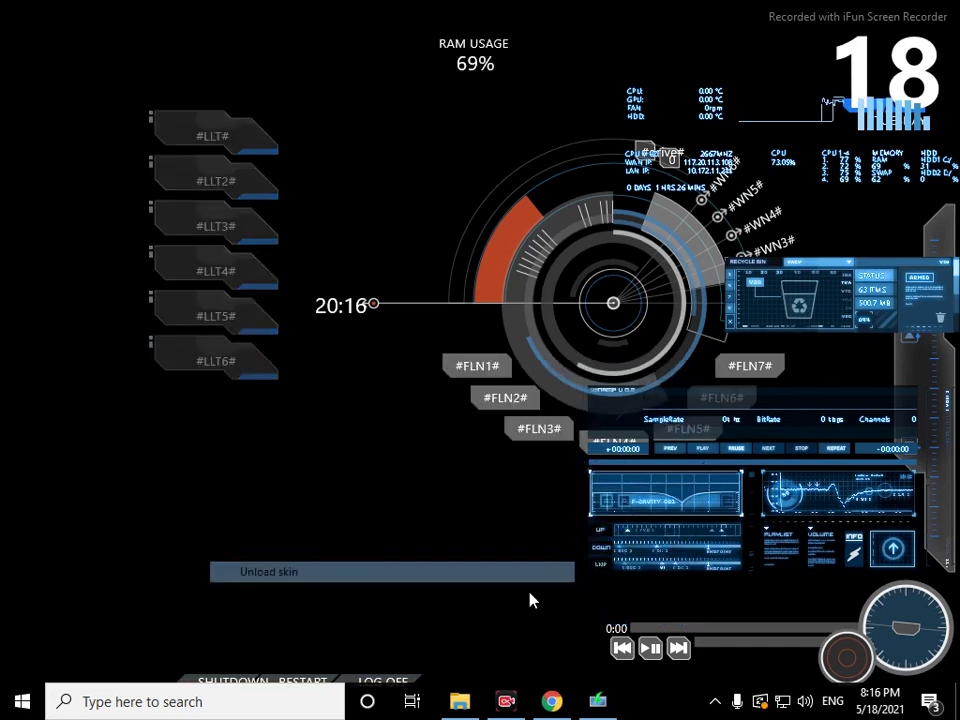
Unload the Avengers - Tweaked Music skin and the BlueVision Winamp player skin.
right_click(646, 627)
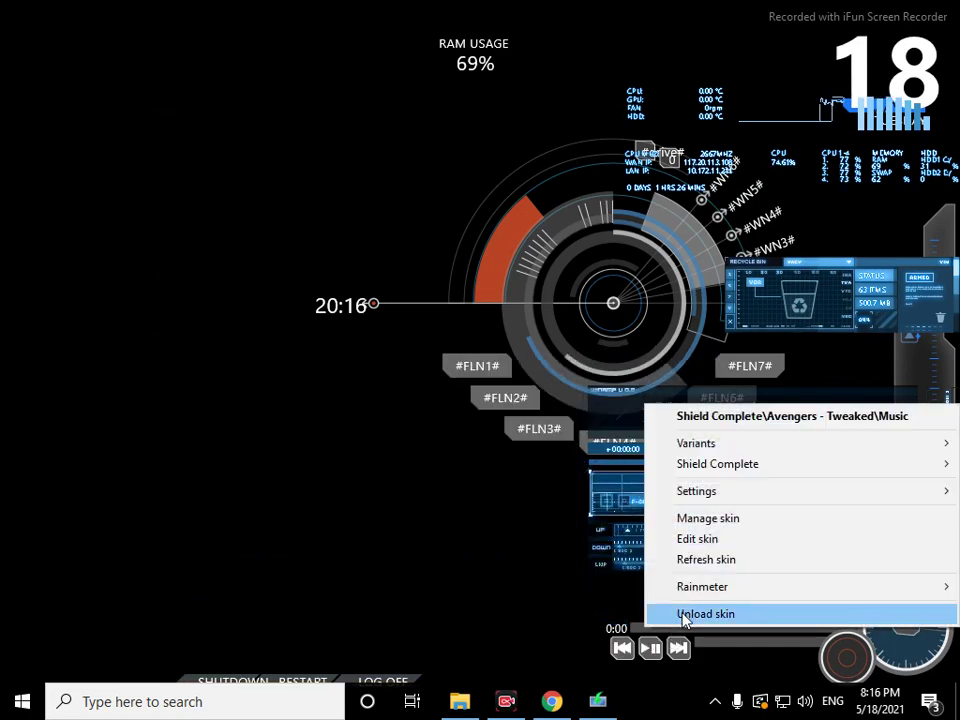
click(679, 614)
right_click(624, 489)
click(660, 467)
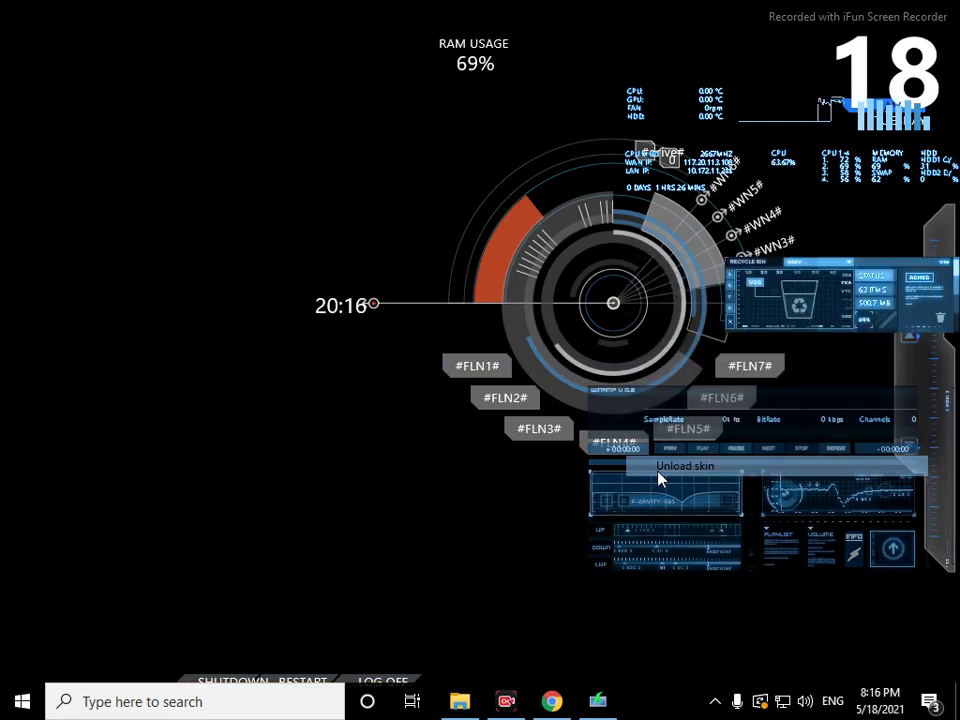
Unload the Avengers - Tweaked Time skin and the Electric Space Clock ring skin.
right_click(593, 445)
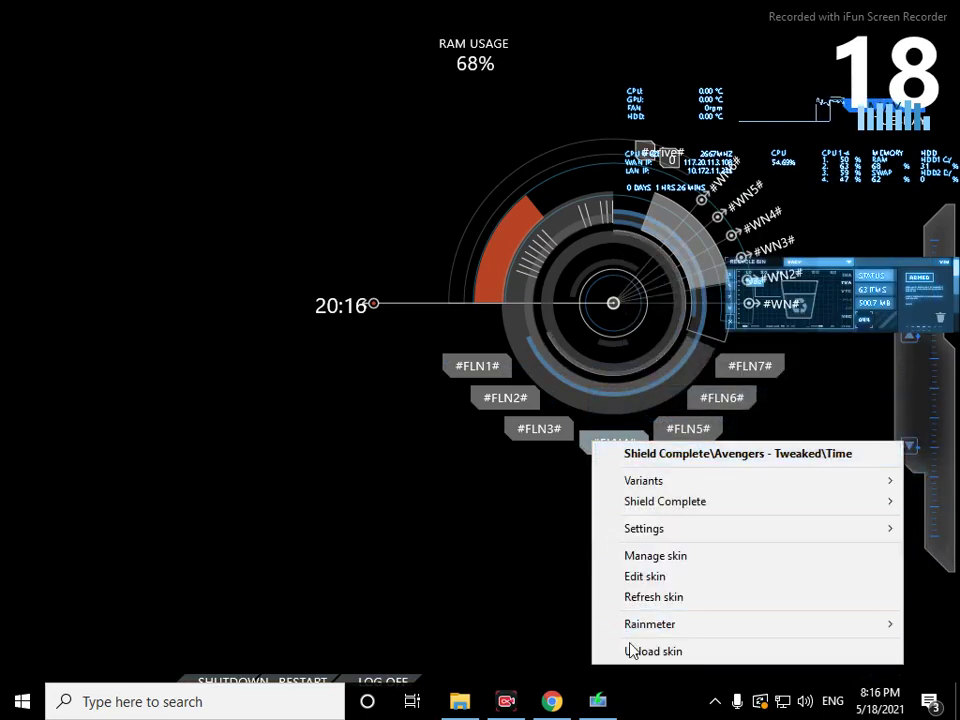
click(635, 652)
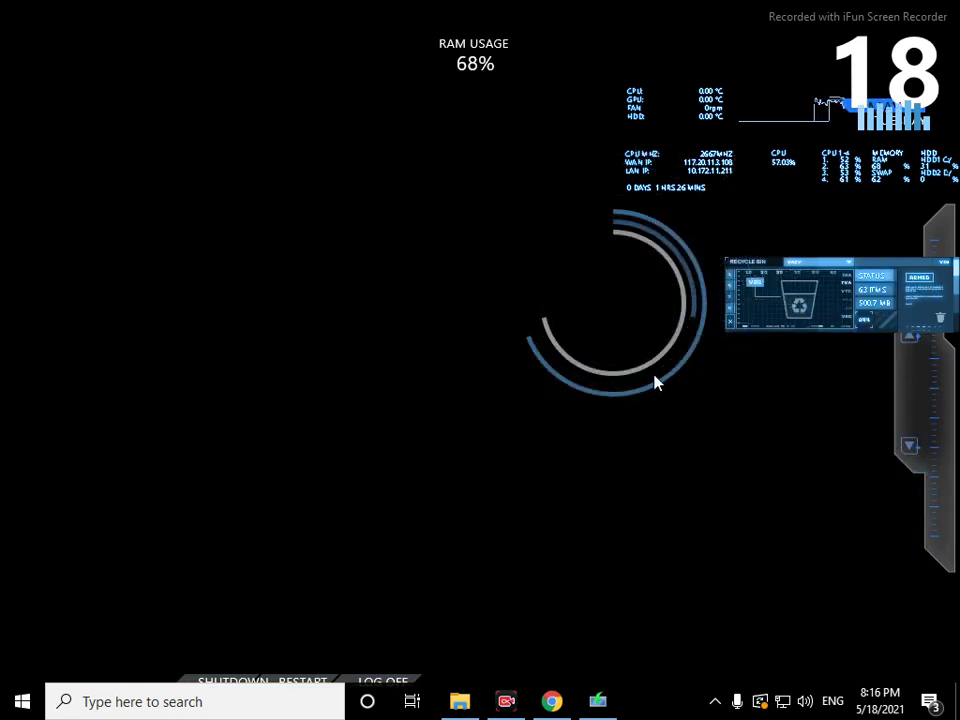
right_click(655, 393)
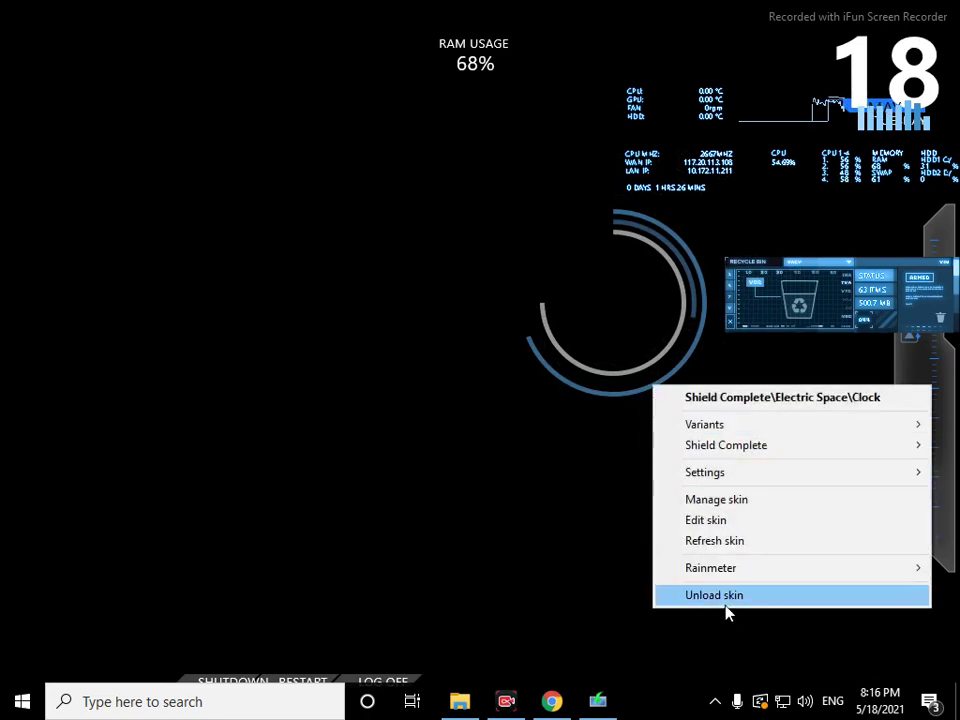
click(728, 596)
Unload the Avengers - Tweaked Volume skin and the BlueVision V0.2 RECYCLE BIN skin.
right_click(935, 440)
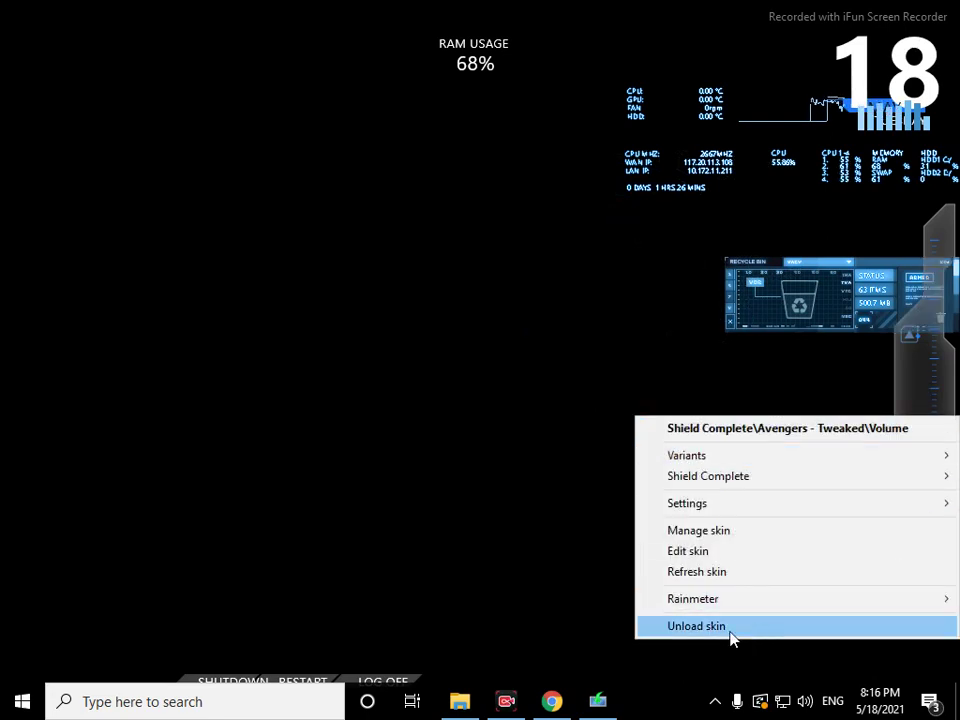
click(758, 630)
right_click(739, 312)
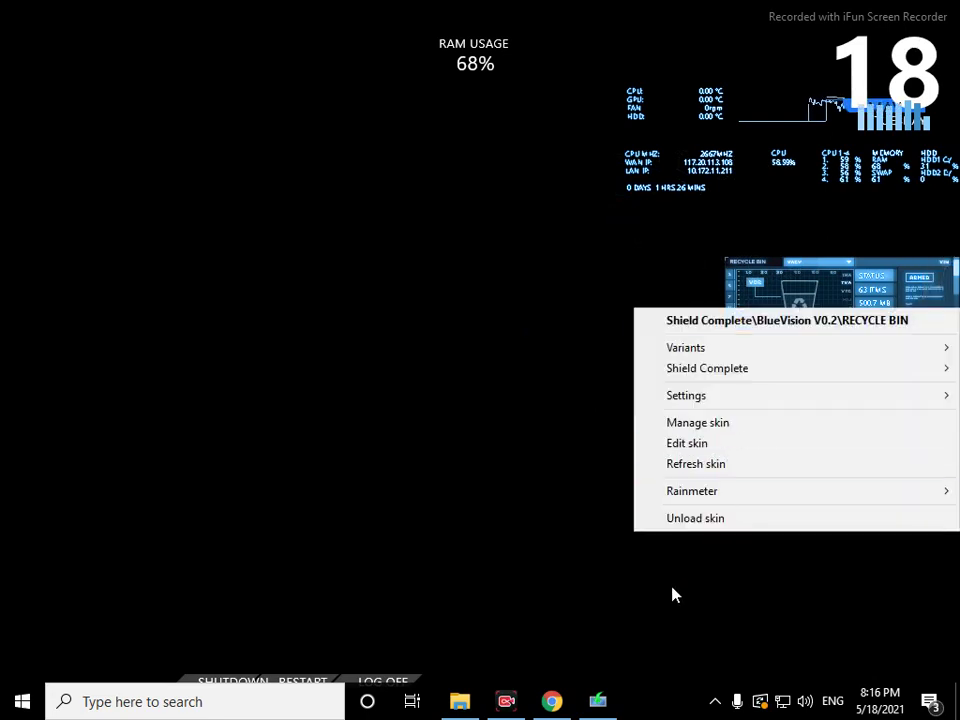
click(664, 520)
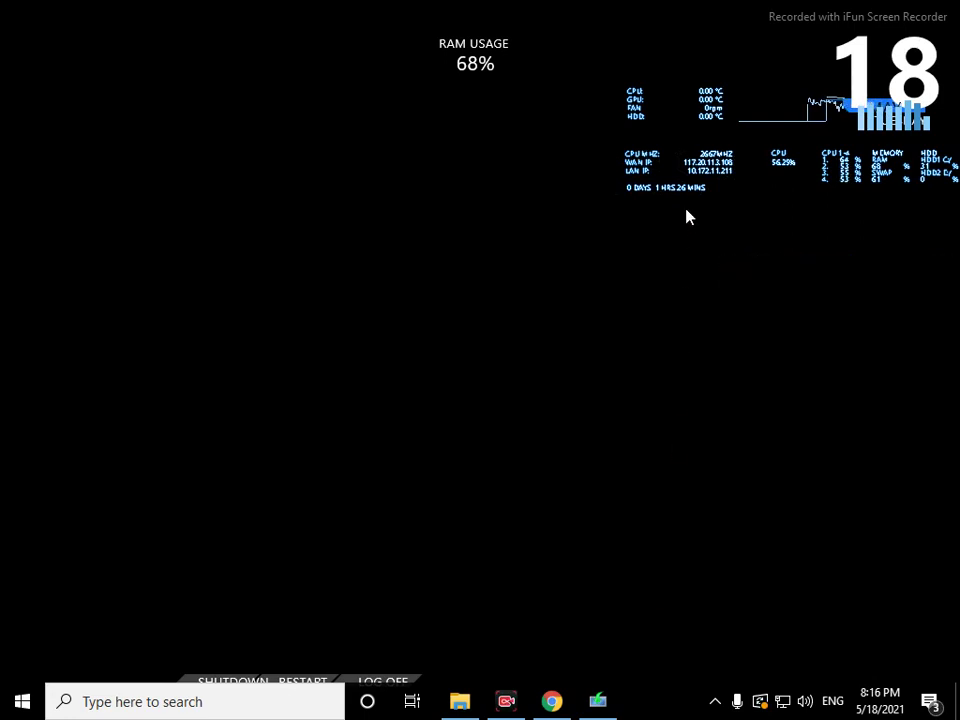
Unload the system overall monitor, date and RAM usage skins.
right_click(719, 161)
click(650, 362)
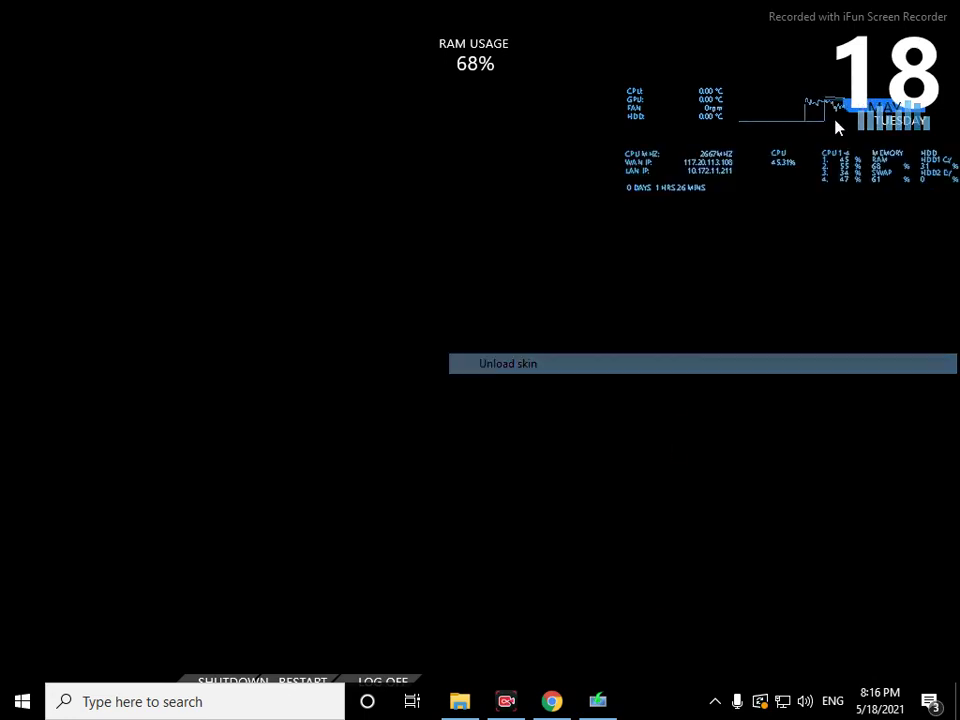
right_click(856, 68)
click(840, 270)
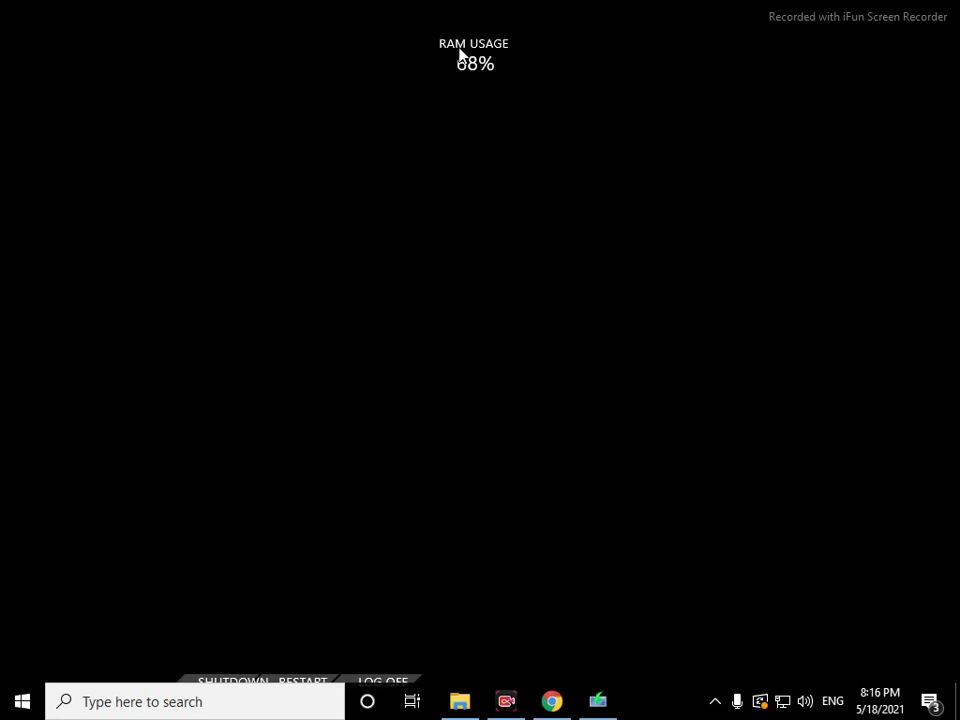
right_click(459, 52)
click(512, 259)
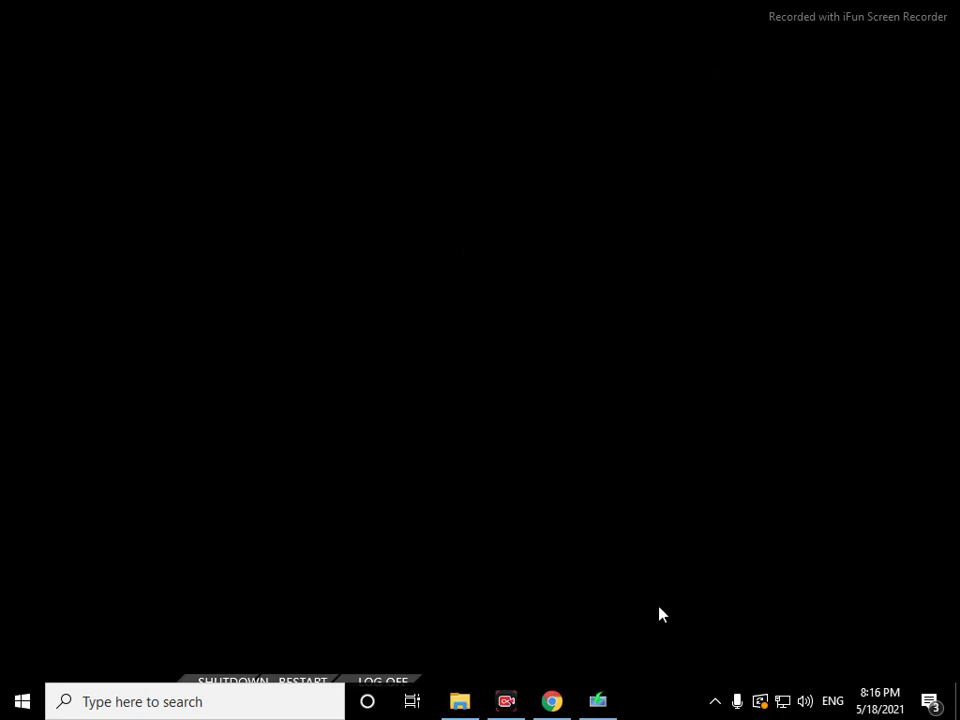
Open the Manage Rainmeter window and load Option.ini from the Neon Space -Settings folder.
click(716, 702)
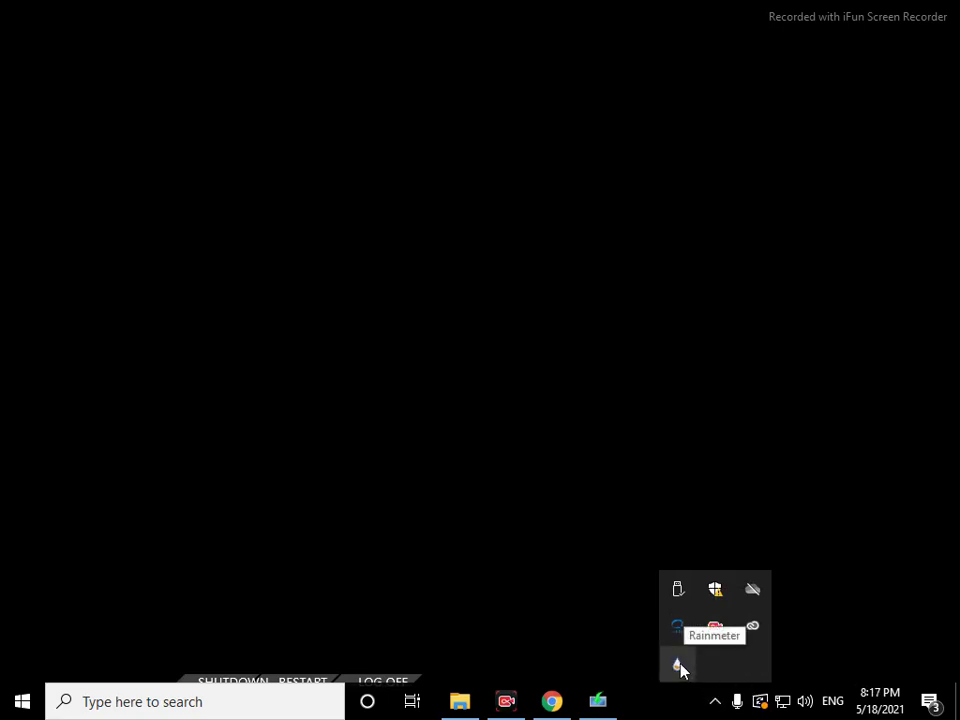
right_click(679, 666)
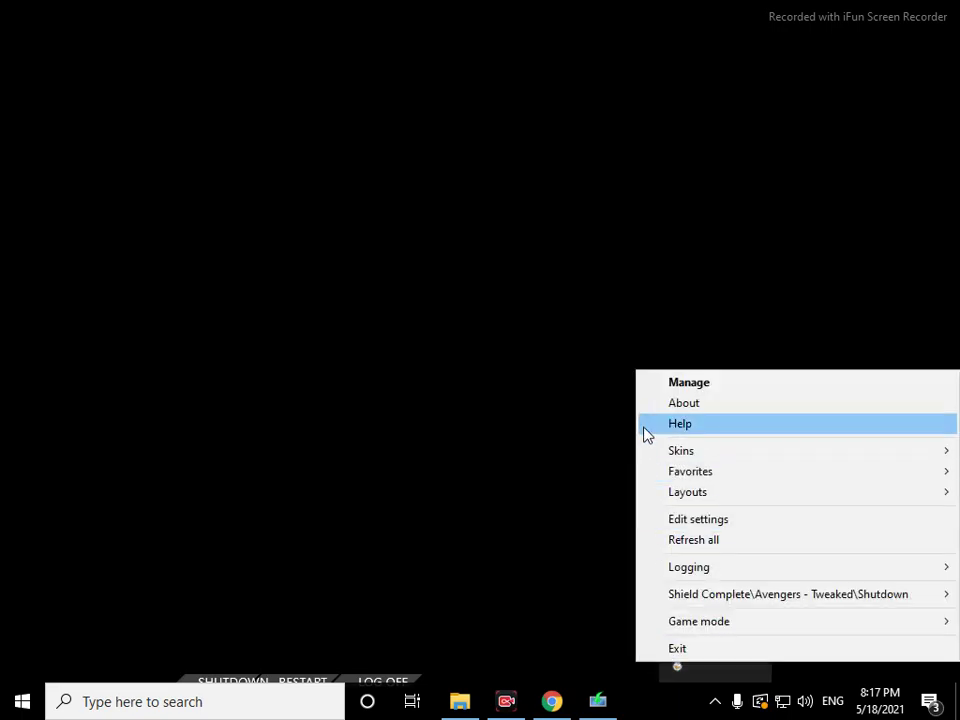
click(664, 388)
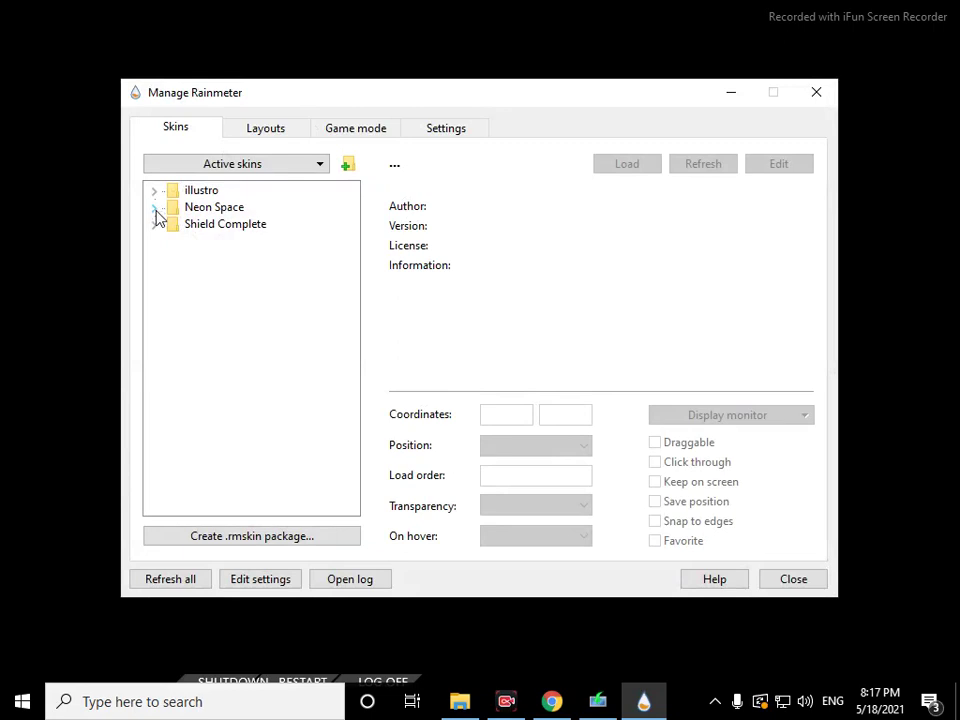
click(155, 209)
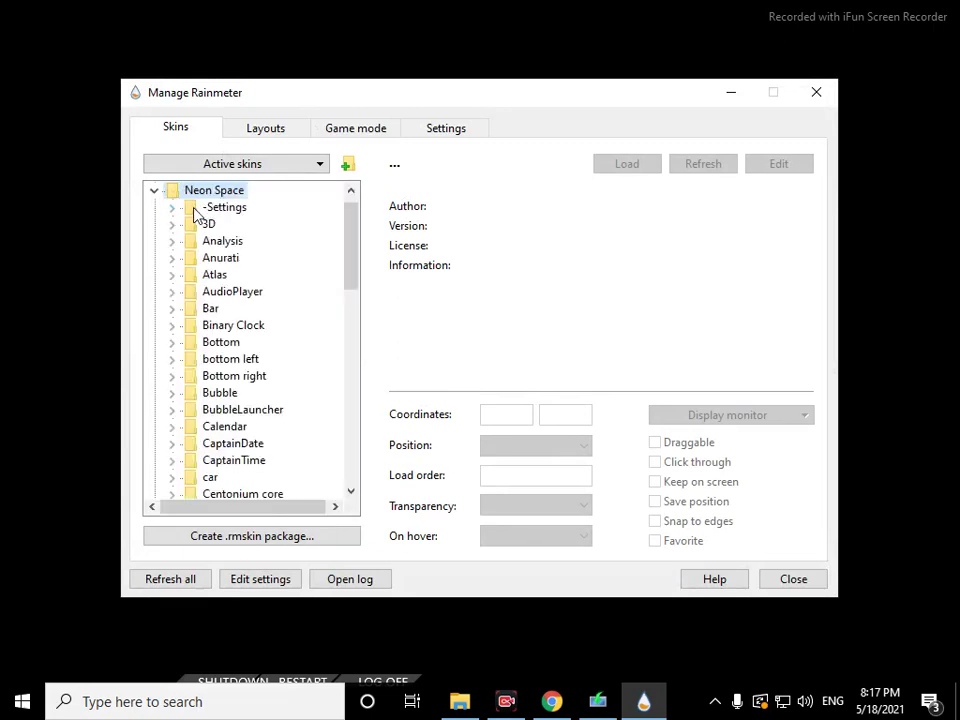
click(173, 209)
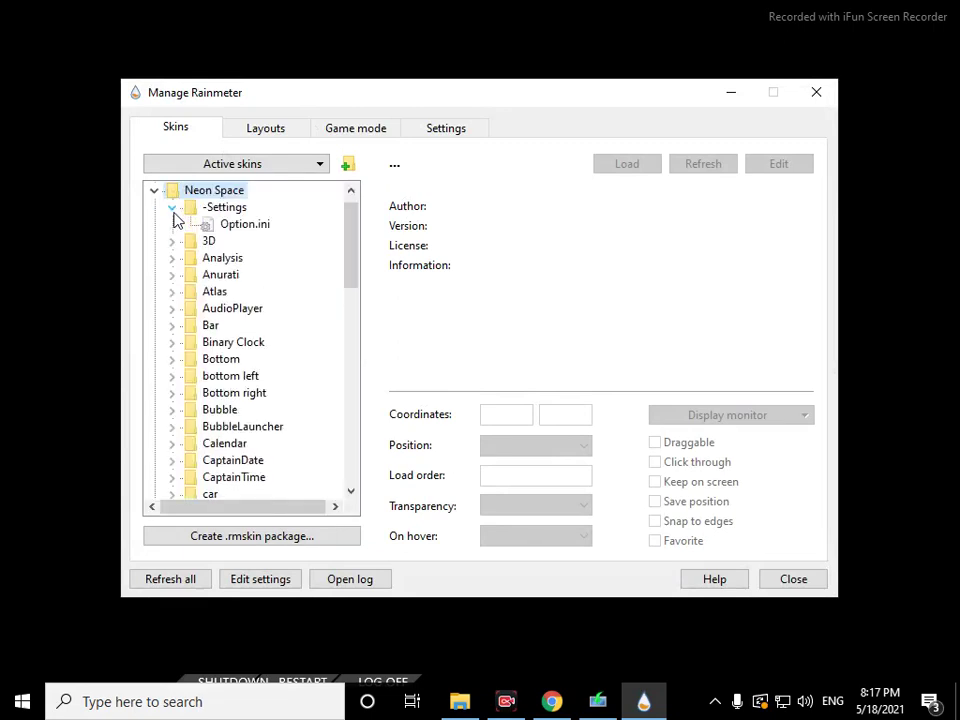
click(250, 229)
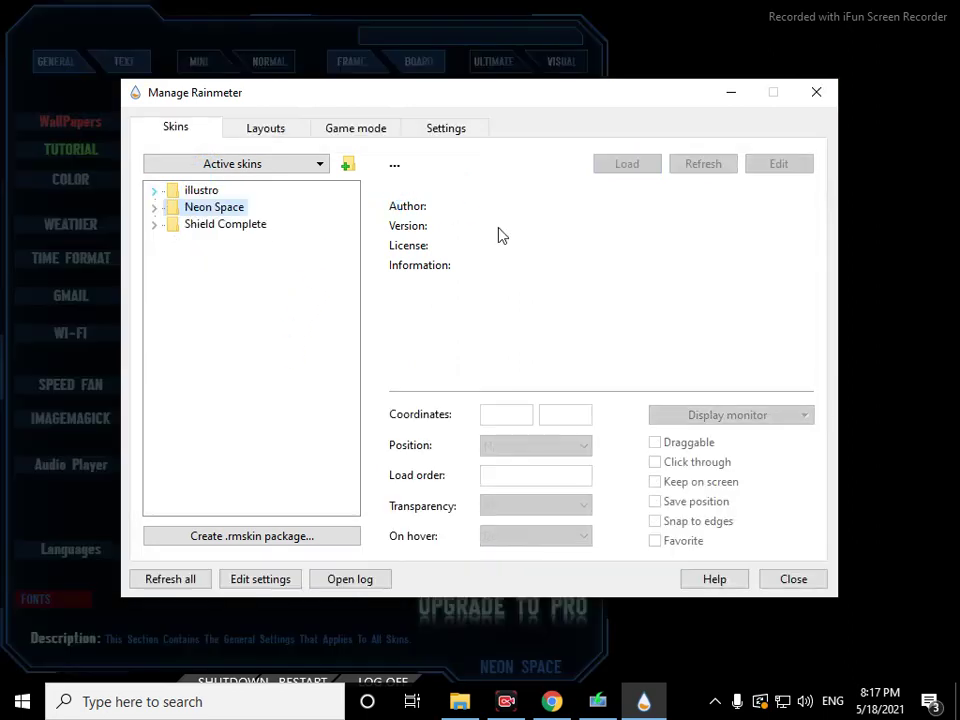
Examine the skins in the Shield Complete subfolders, including BlueVision V0.2, Electric Space, soitautorrent, TECH-A and Avengers - Tweaked.
click(155, 225)
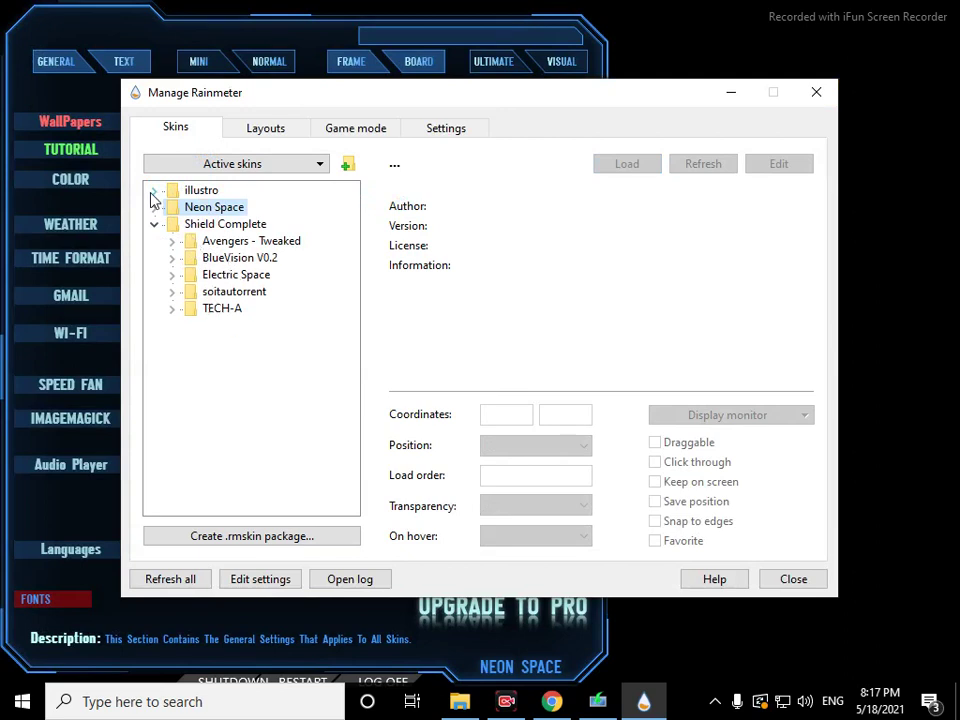
click(173, 258)
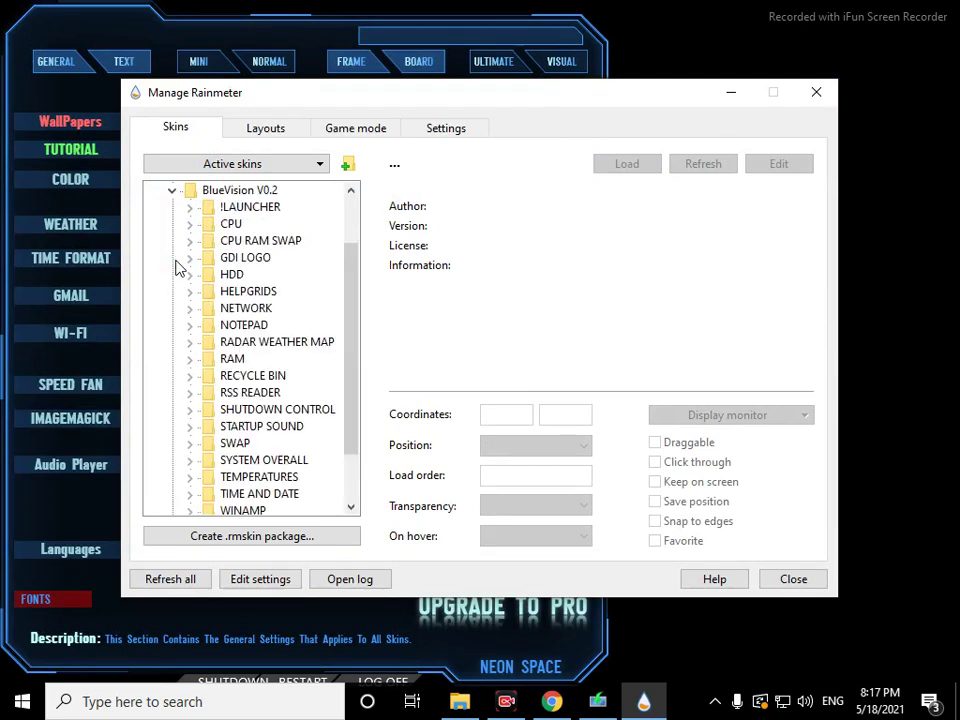
click(178, 191)
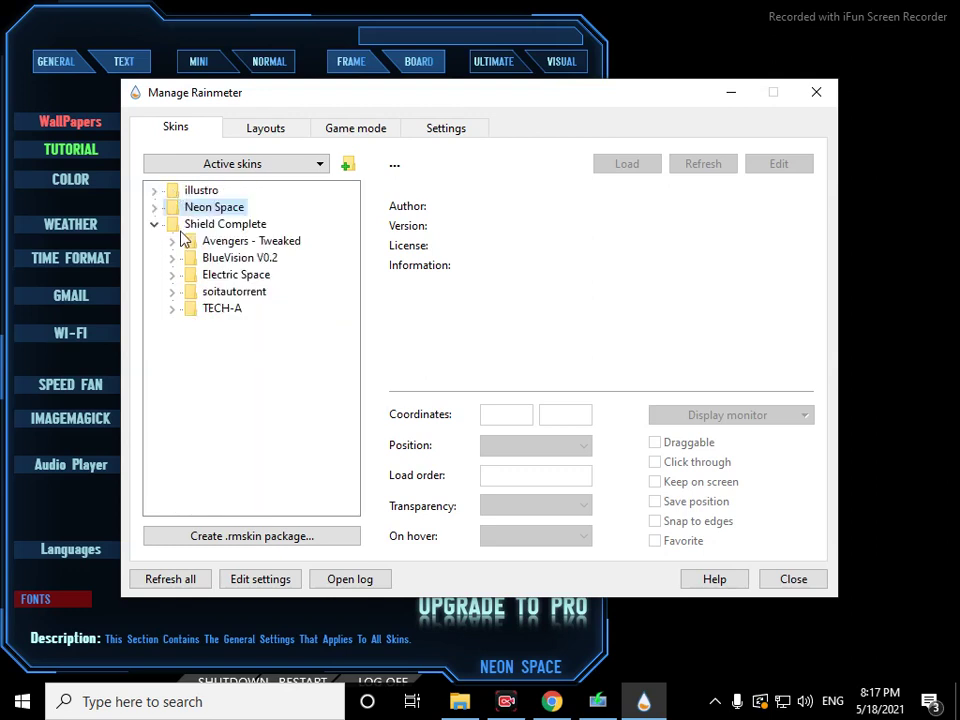
click(176, 243)
click(173, 242)
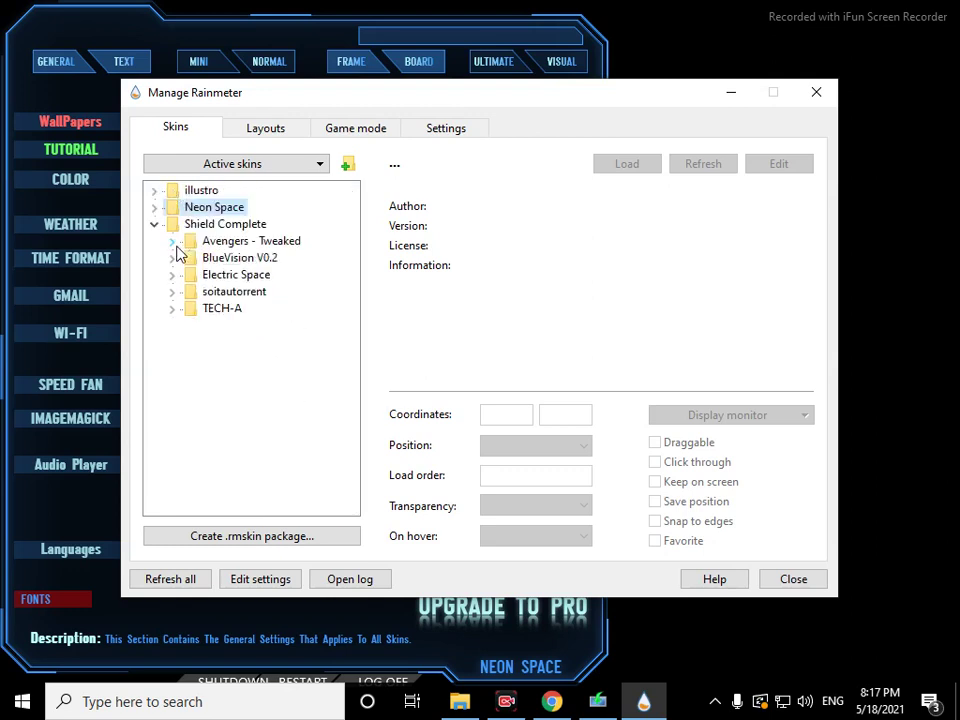
click(173, 274)
click(173, 274)
click(174, 292)
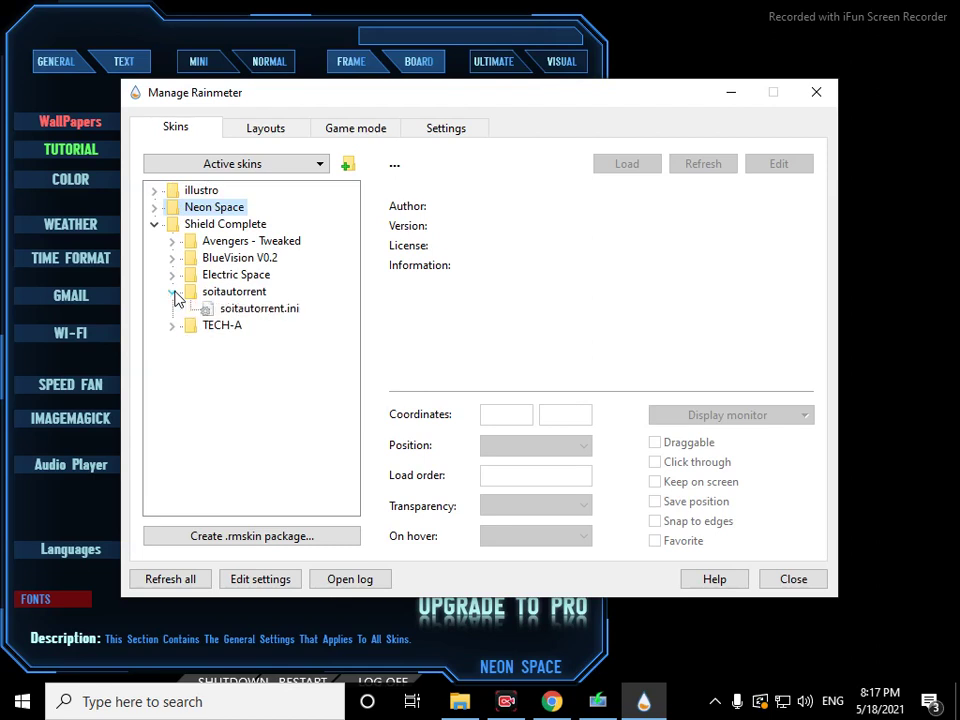
click(174, 292)
click(173, 309)
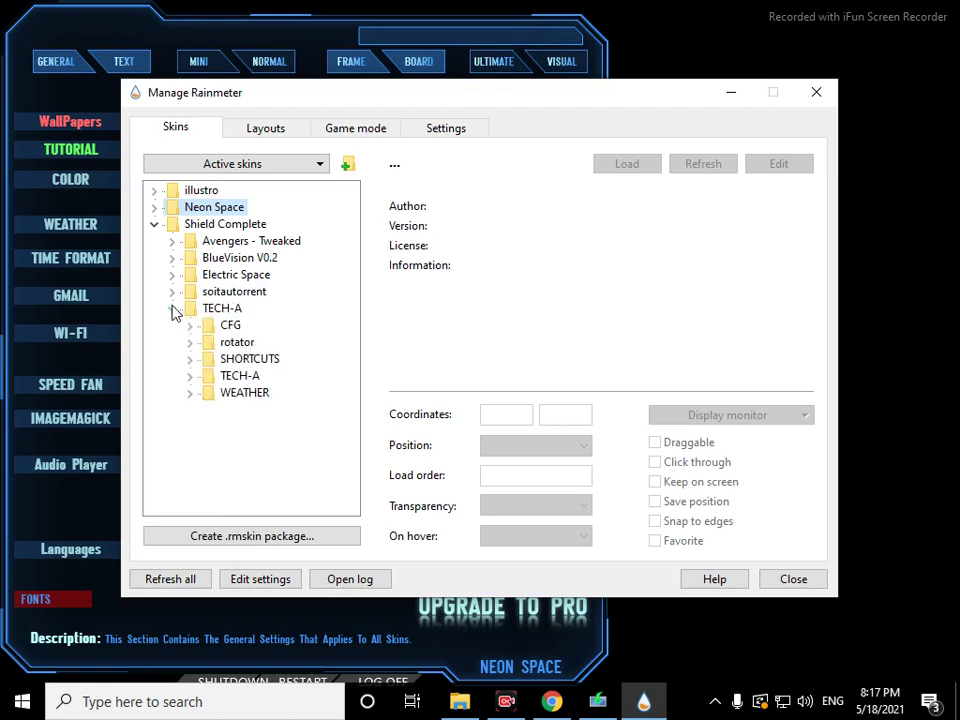
click(173, 309)
click(173, 241)
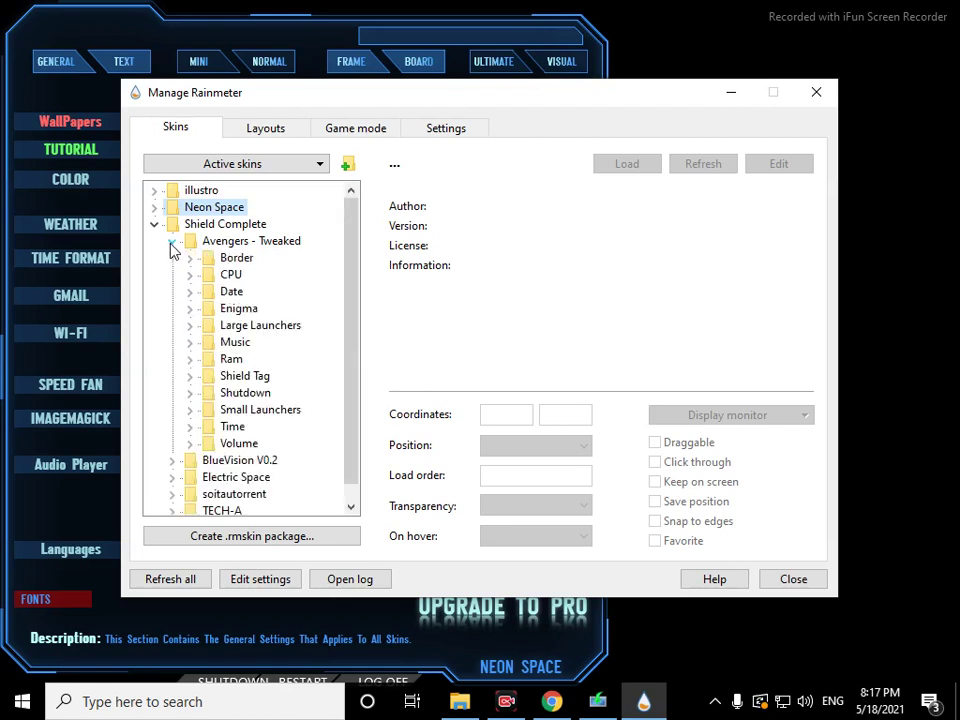
Load SYSTEM OVERALL DUAL.ini from the BlueVision V0.2 SYSTEM OVERALL folder and unload it again.
click(177, 460)
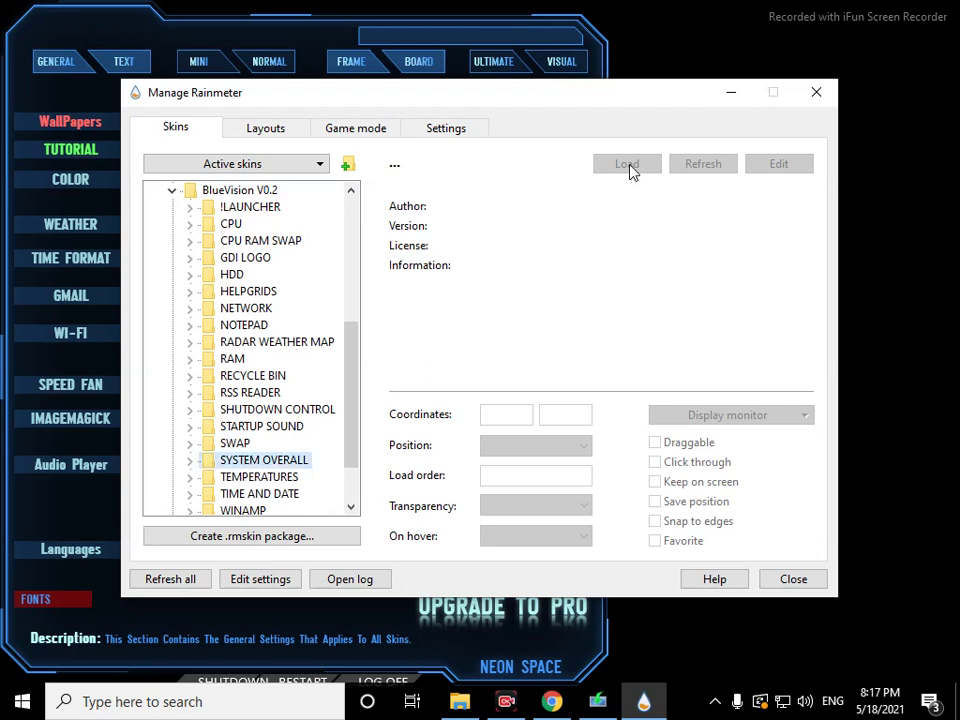
click(190, 460)
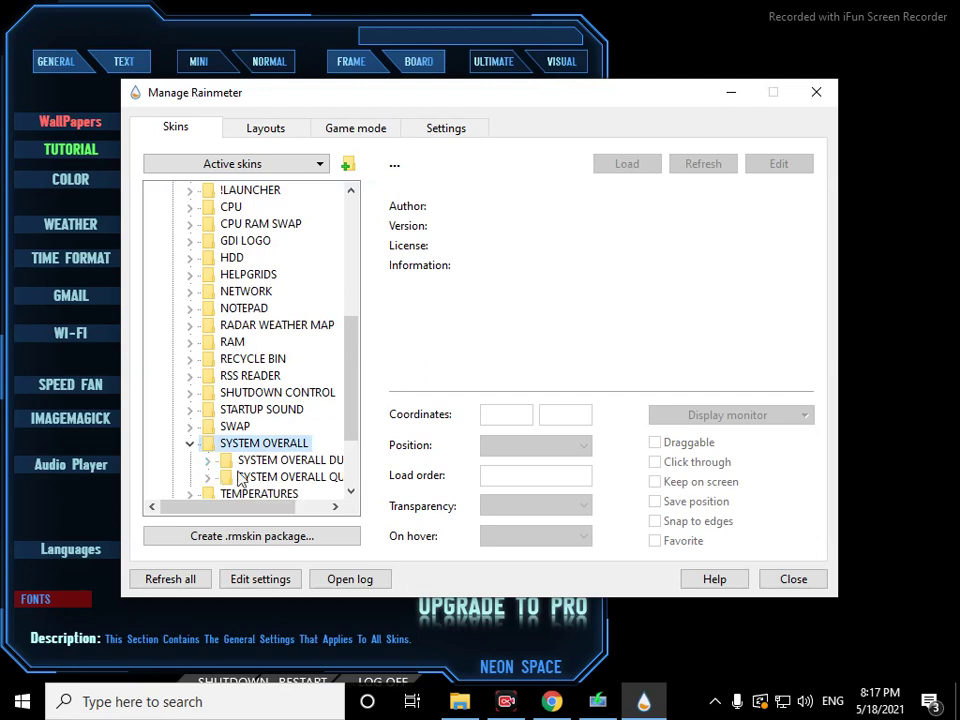
click(208, 460)
click(250, 476)
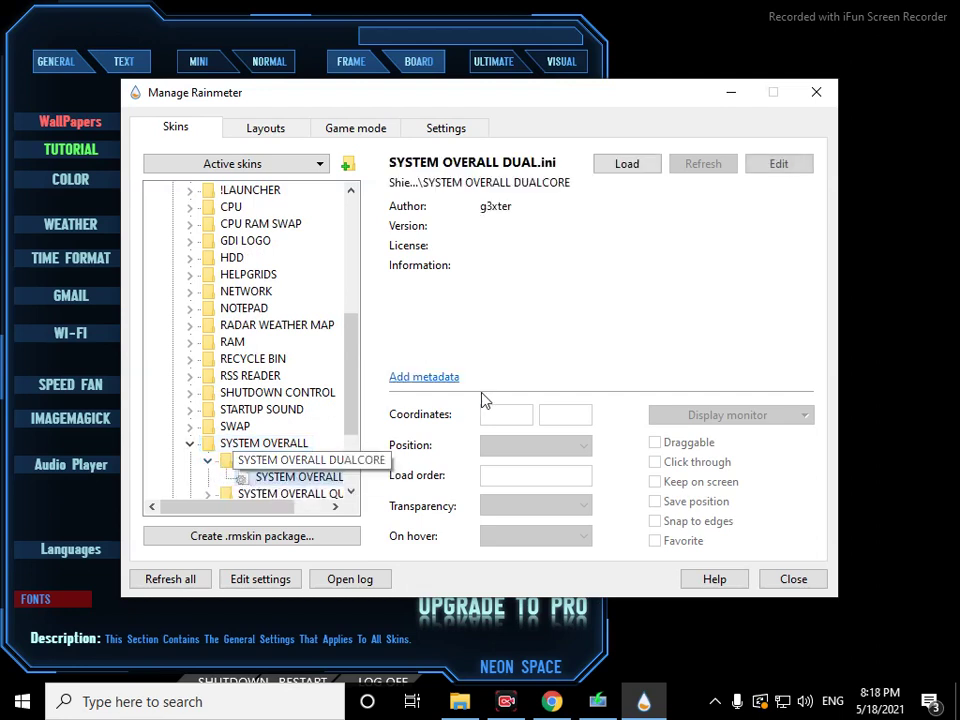
click(630, 165)
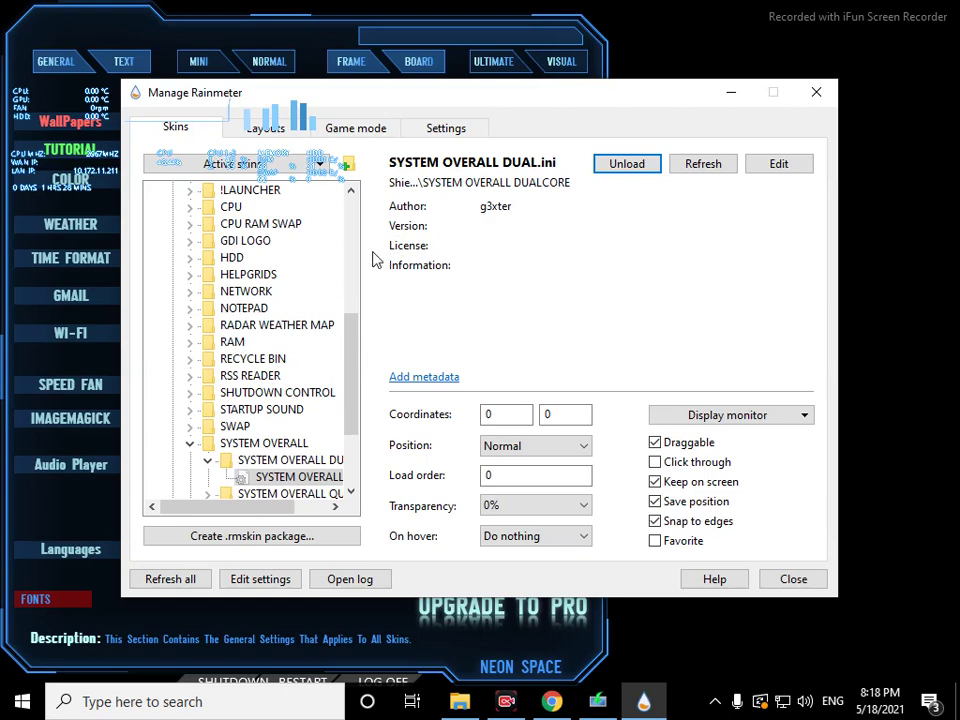
right_click(275, 128)
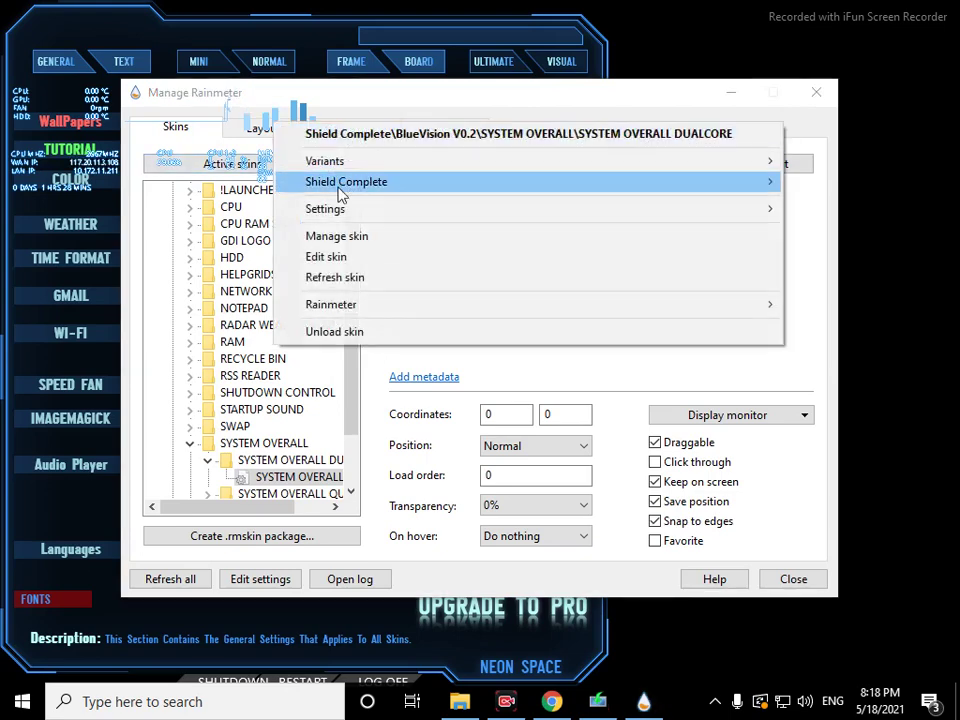
click(352, 331)
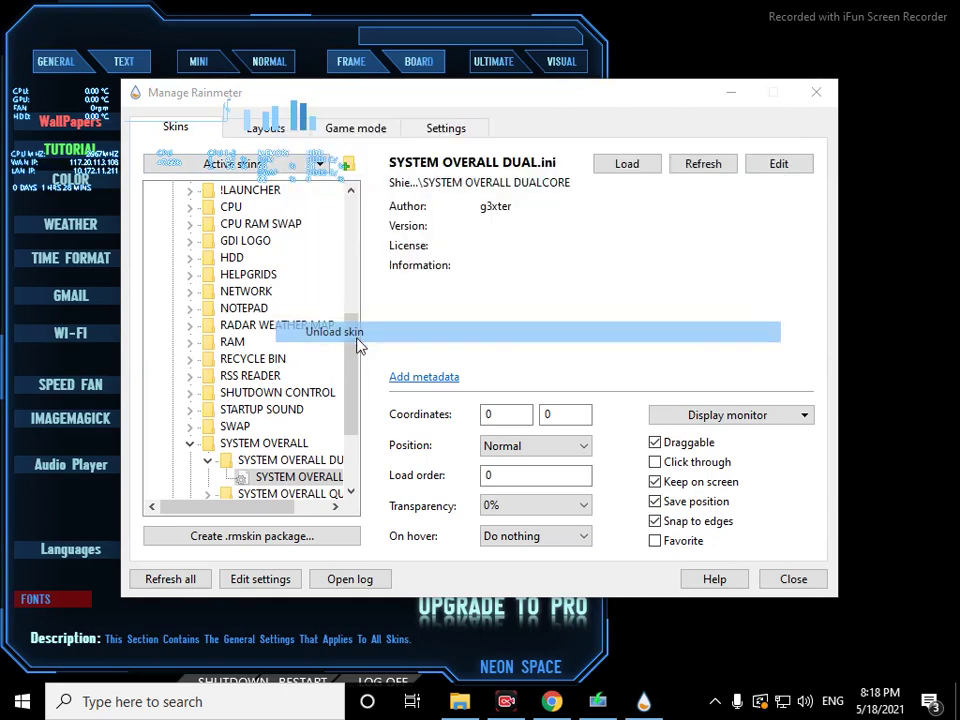
Minimise Manage Rainmeter, show the Frame section of the Neon Space options panel and move the panel to the middle of the desktop.
click(730, 93)
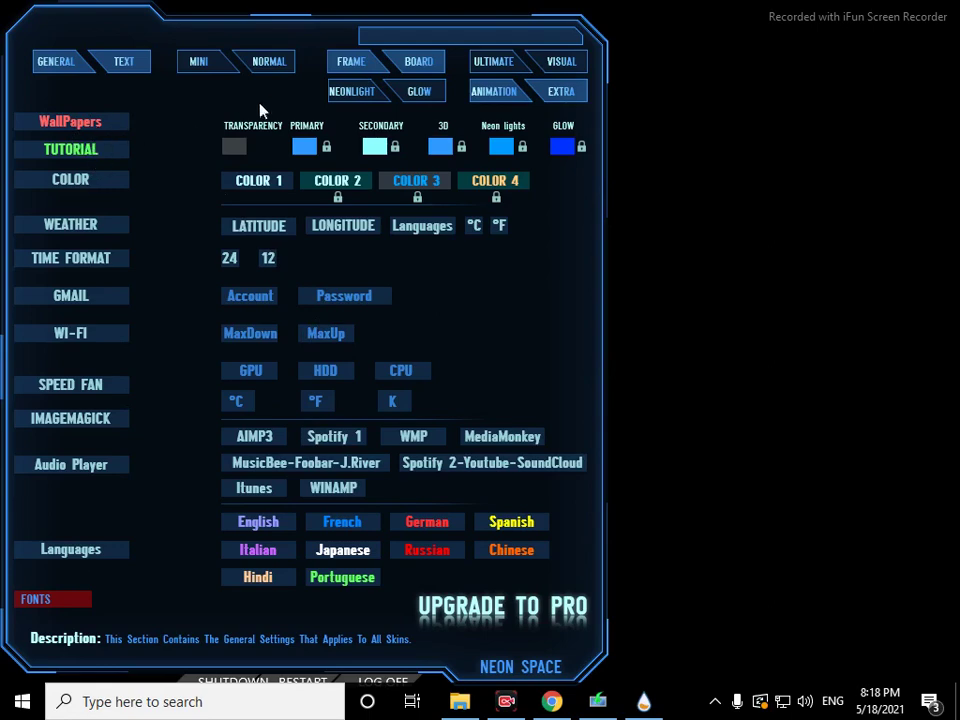
click(221, 64)
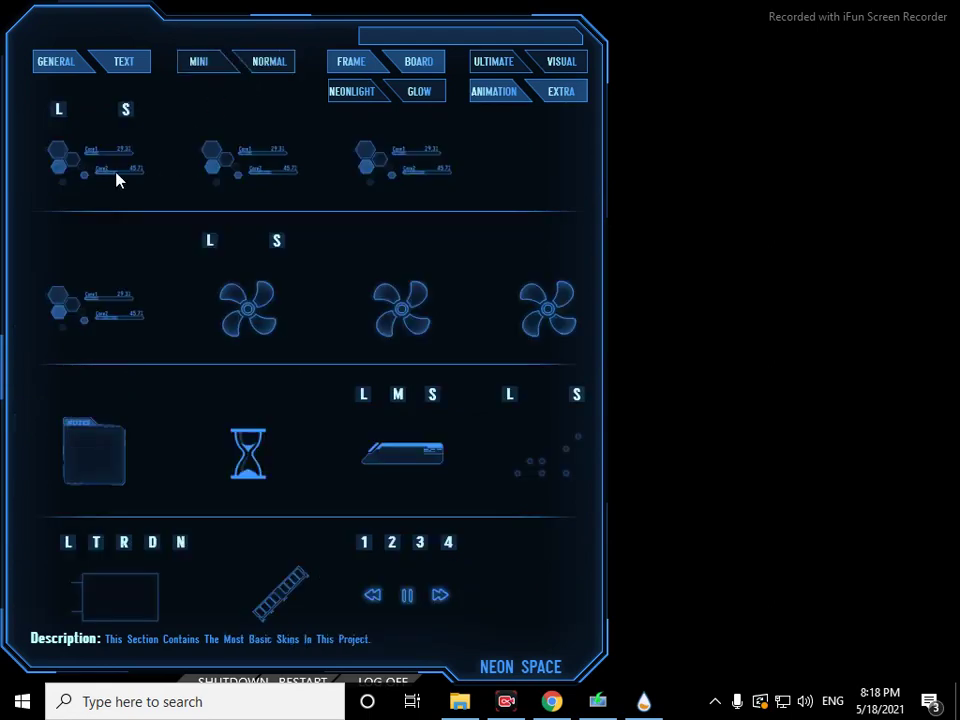
click(357, 96)
click(354, 62)
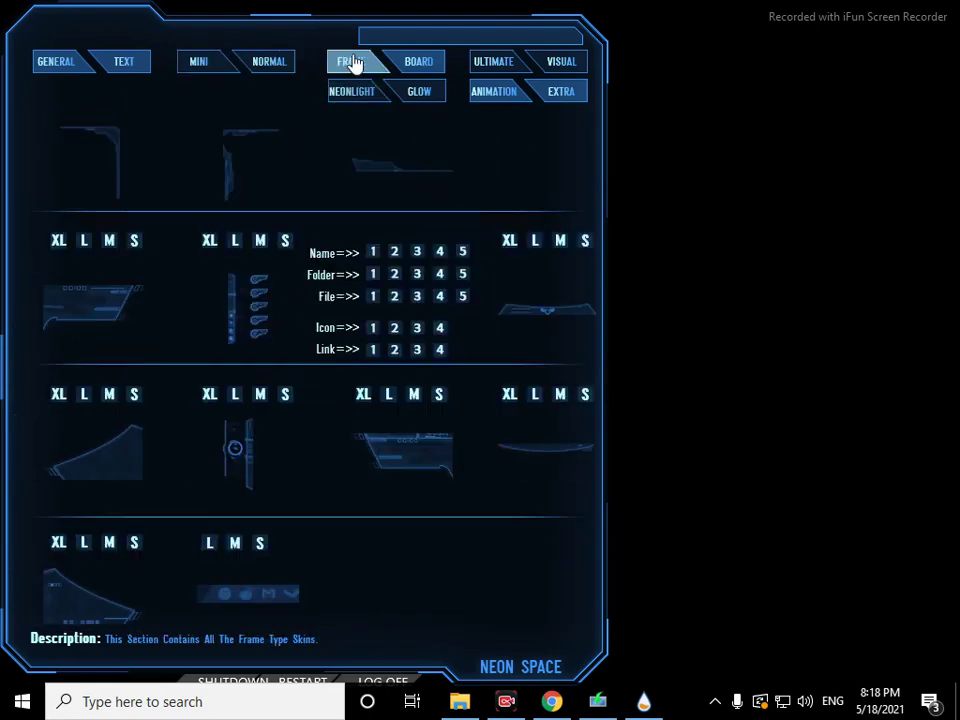
drag(228, 30, 391, 30)
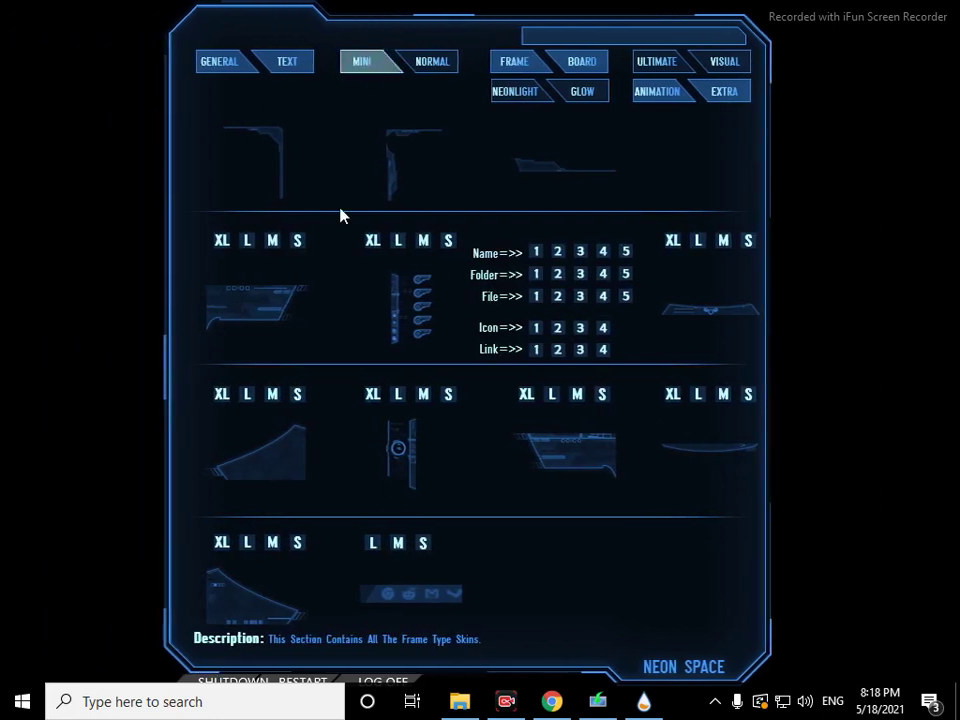
Load the S-size RAM, network and weather frame skins and place them in the upper-left, lower-right and lower-left corners of the desktop.
click(297, 247)
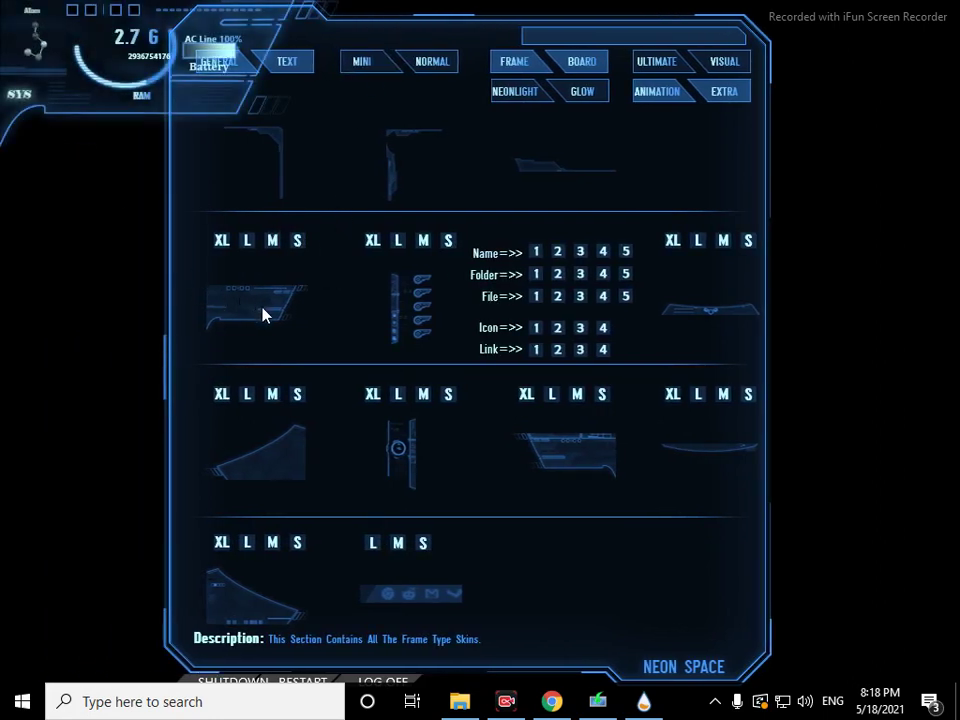
click(301, 396)
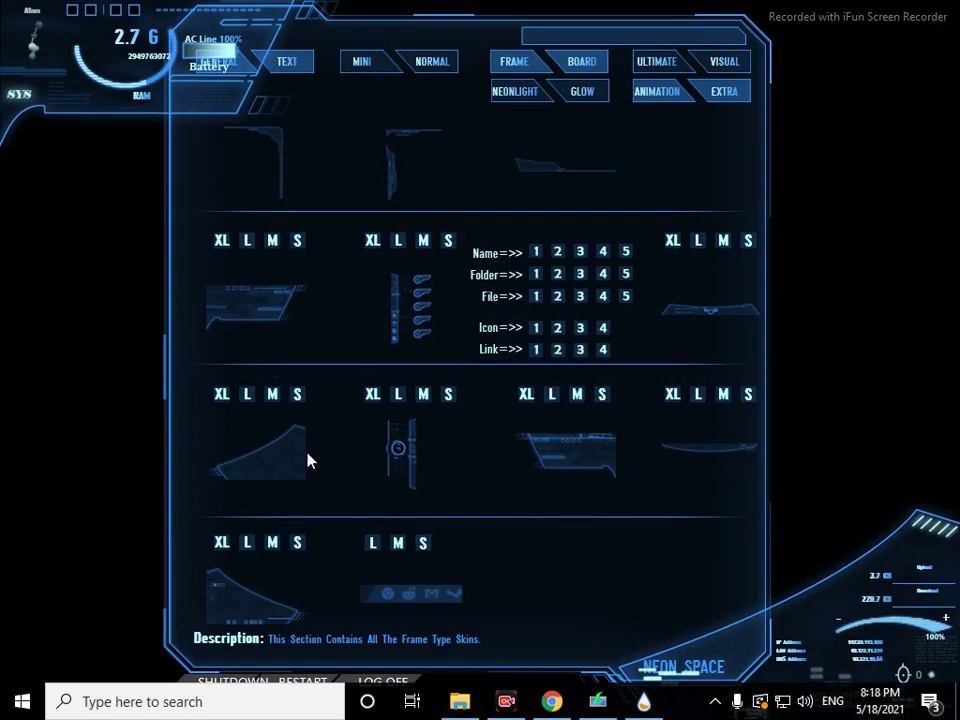
click(297, 549)
drag(40, 170, 104, 601)
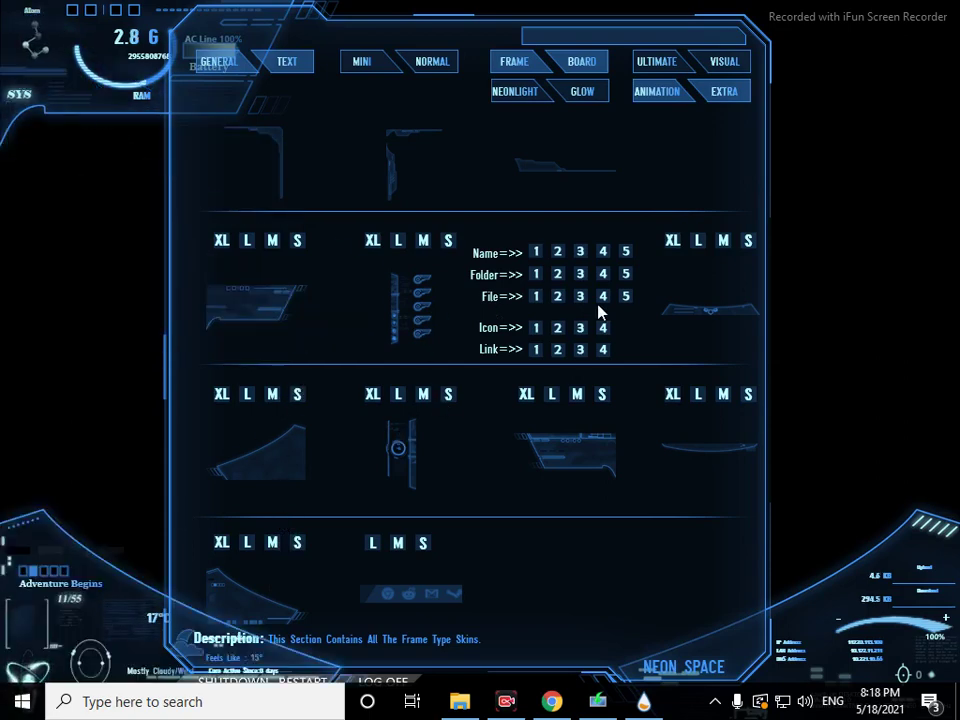
Add the S-size winged bar at the desktop's bottom centre, the S-size clock bar at the top centre and the CPU frame in the upper-right corner.
click(748, 246)
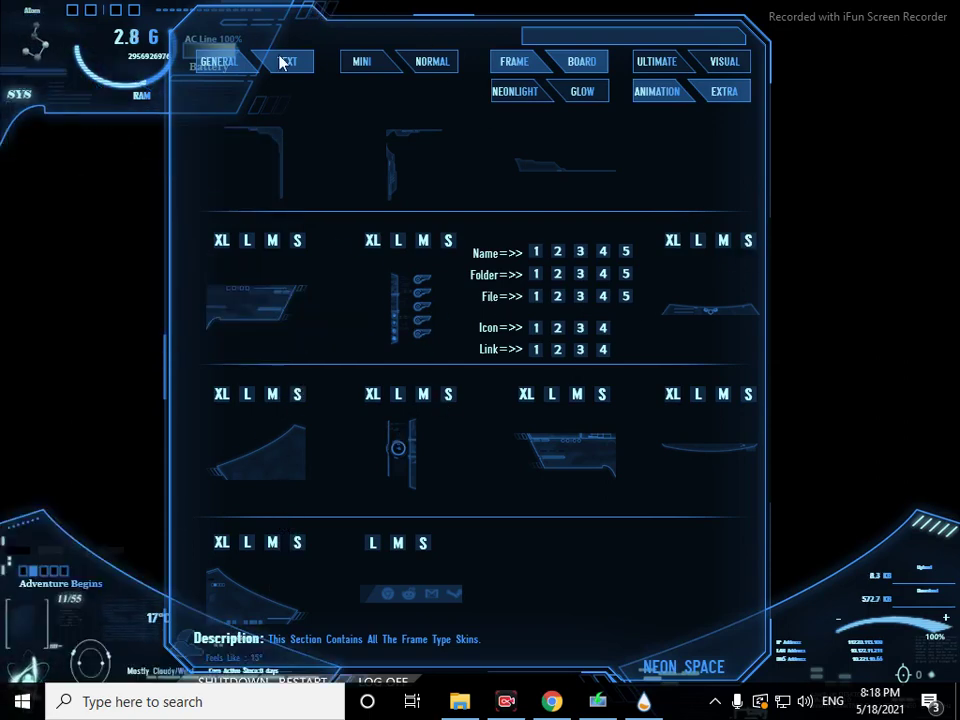
drag(60, 75, 423, 648)
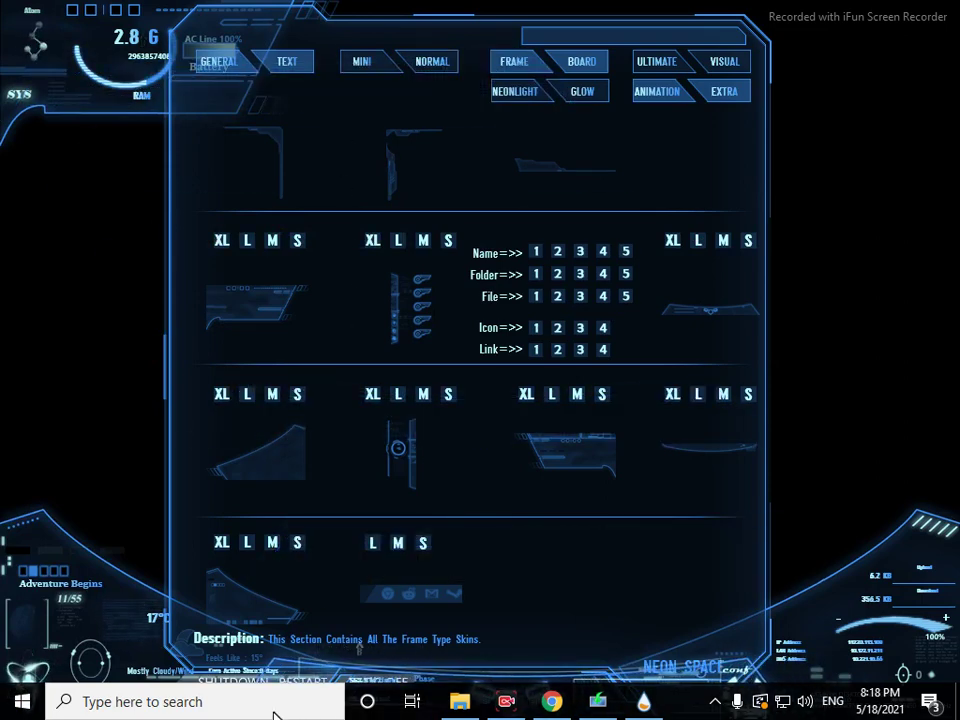
click(737, 405)
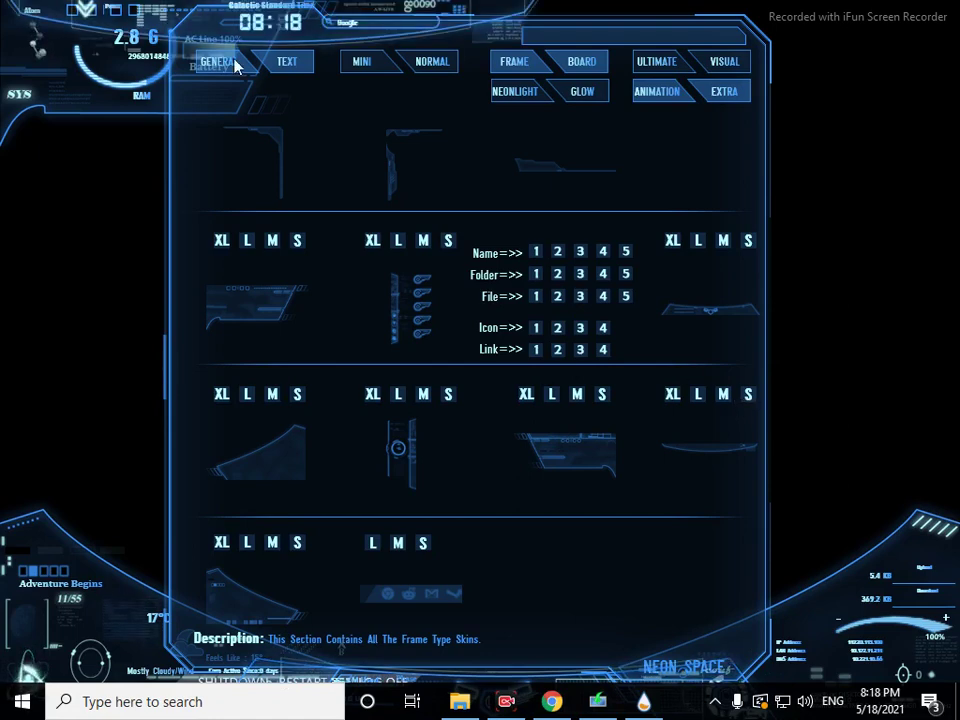
drag(248, 16, 500, 16)
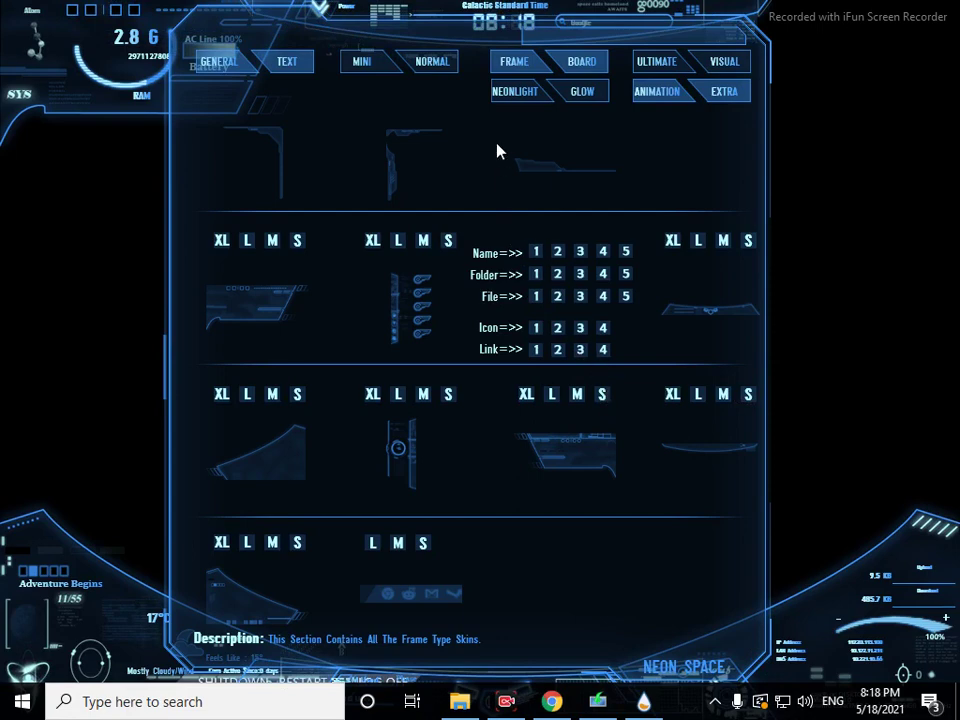
drag(86, 40, 842, 55)
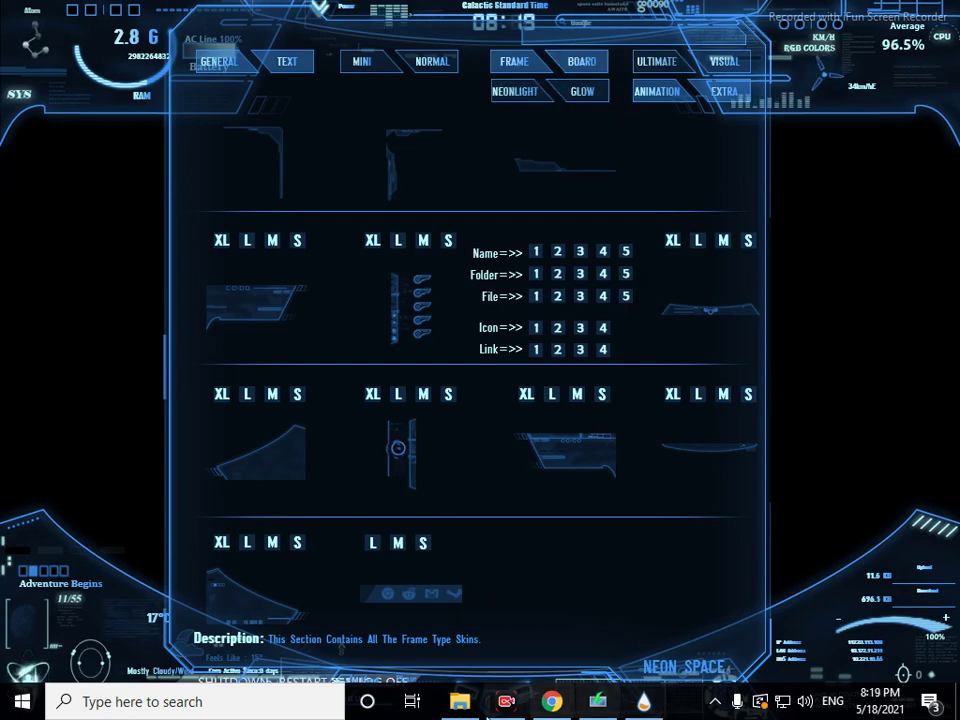
Unlock the Windows taskbar and set it to hide automatically in desktop mode, then minimise the Settings window.
right_click(690, 706)
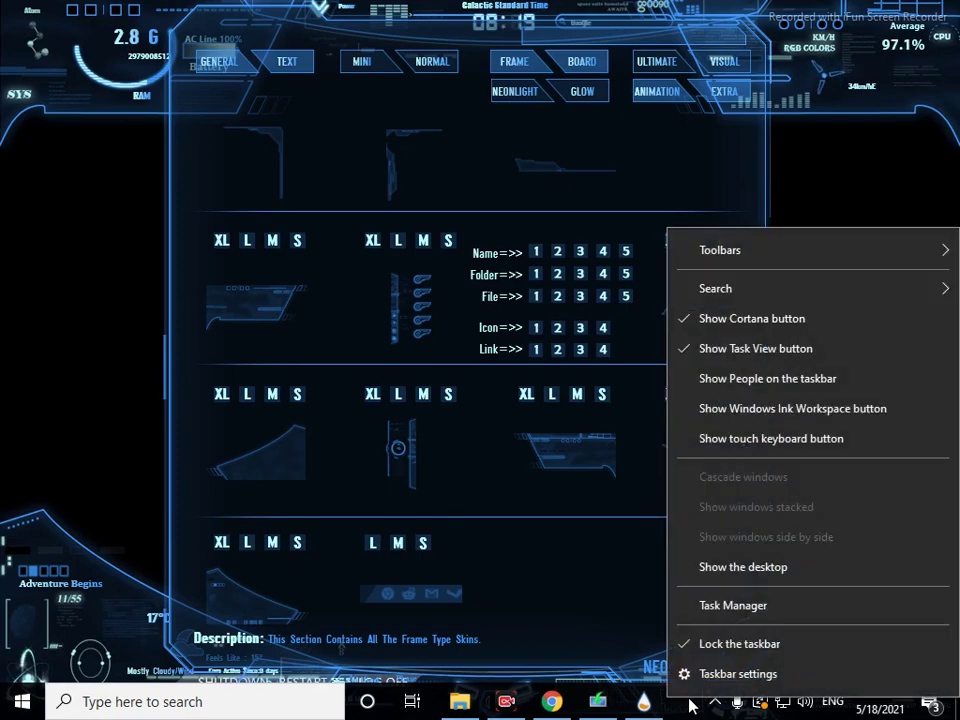
click(700, 676)
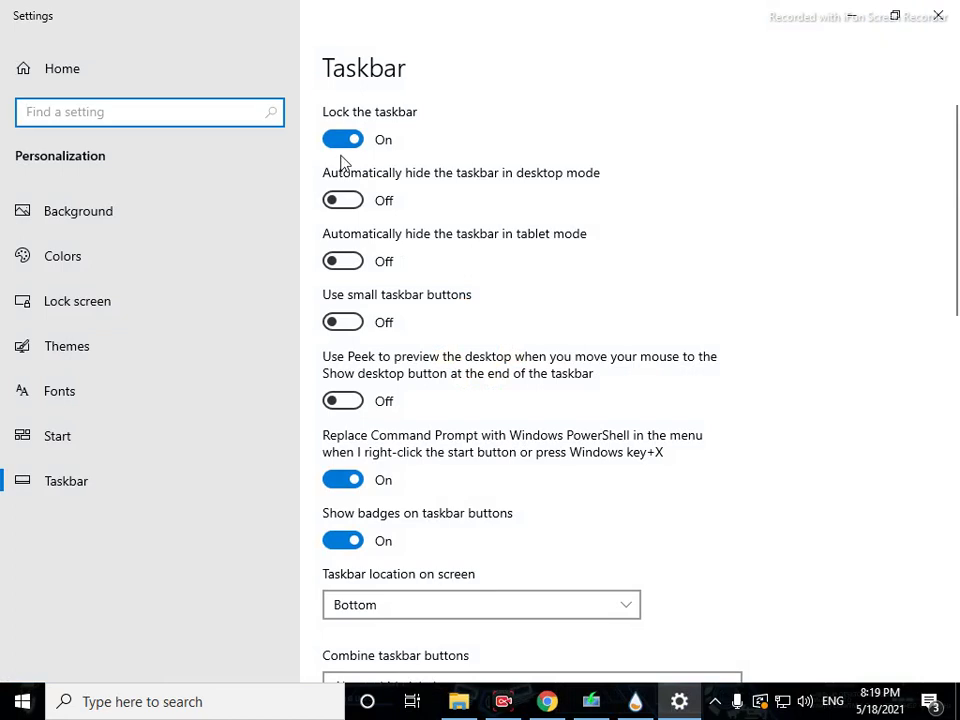
click(343, 146)
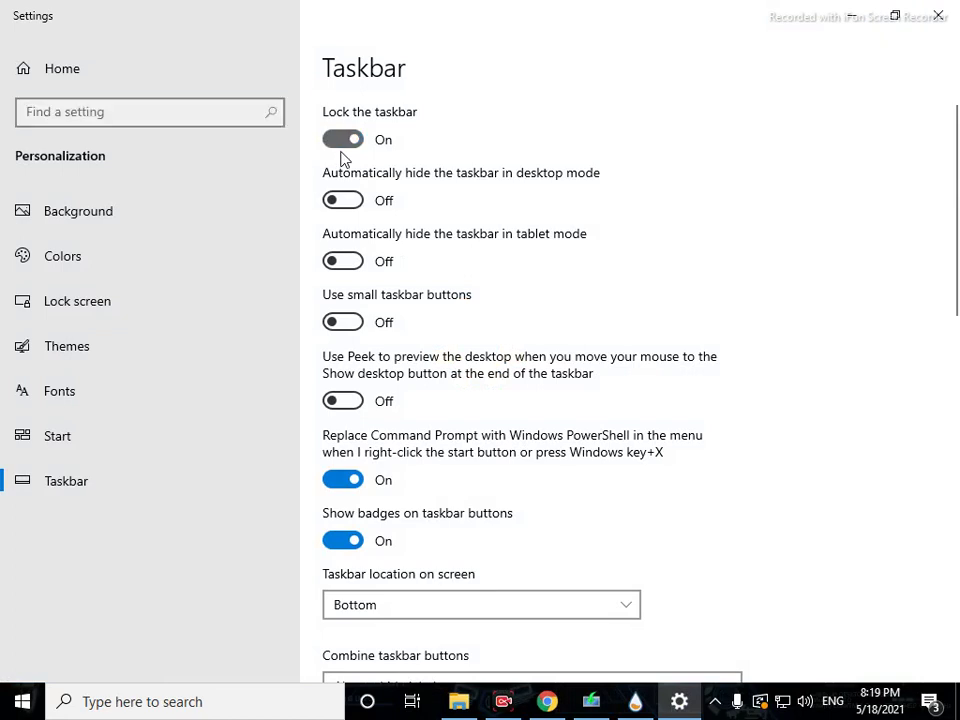
click(353, 204)
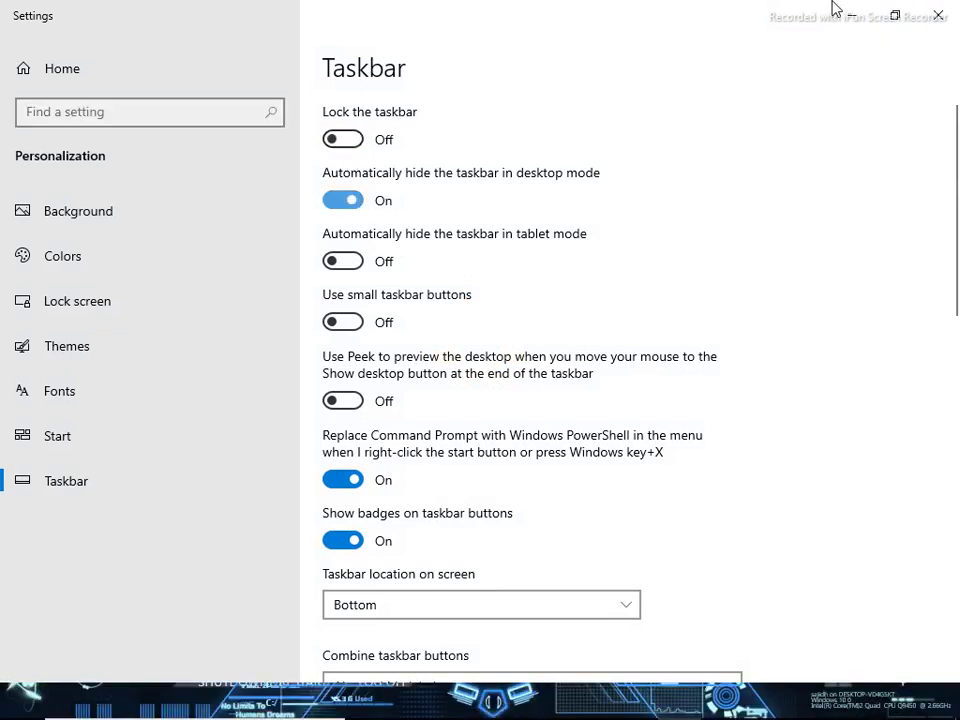
click(862, 18)
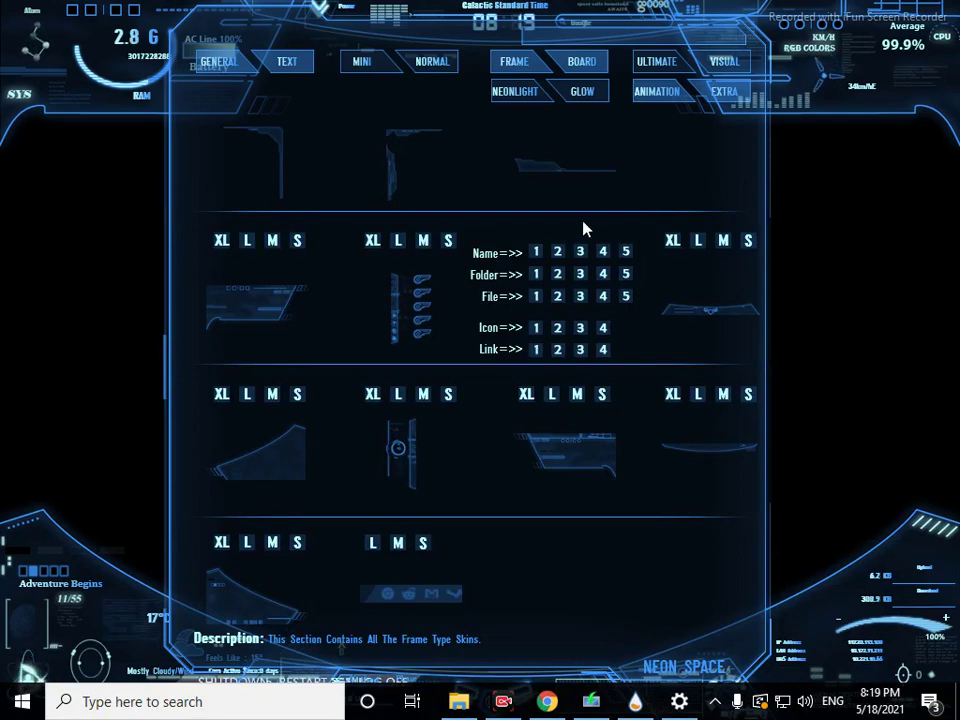
Load the S-size news feed skin from the Board section and place it beneath the upper-right CPU frame.
click(579, 92)
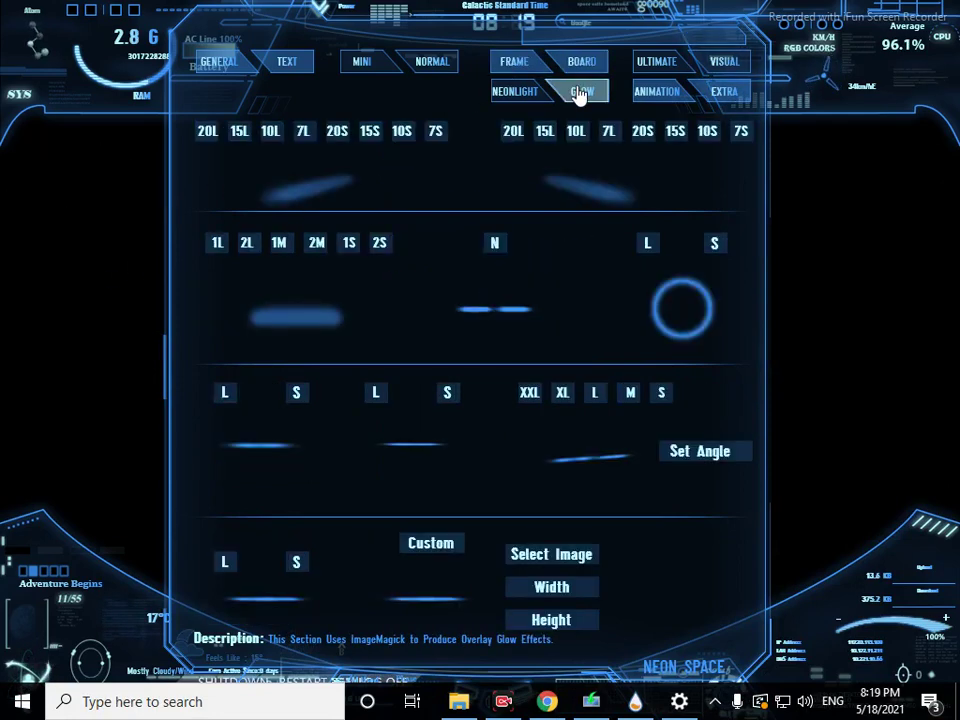
click(579, 63)
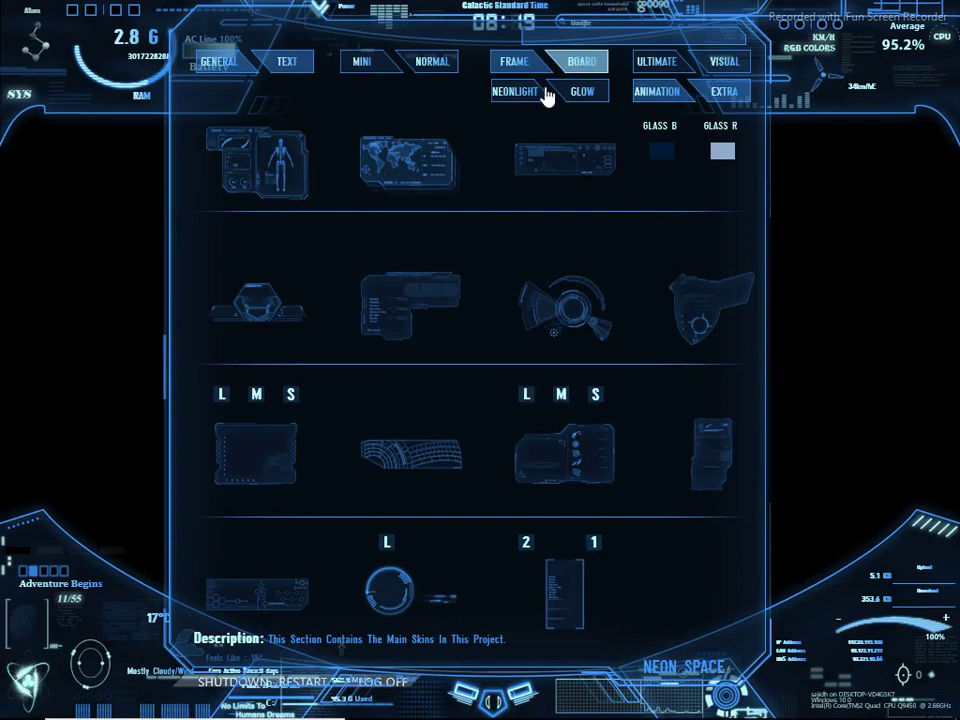
click(291, 396)
drag(315, 88, 821, 133)
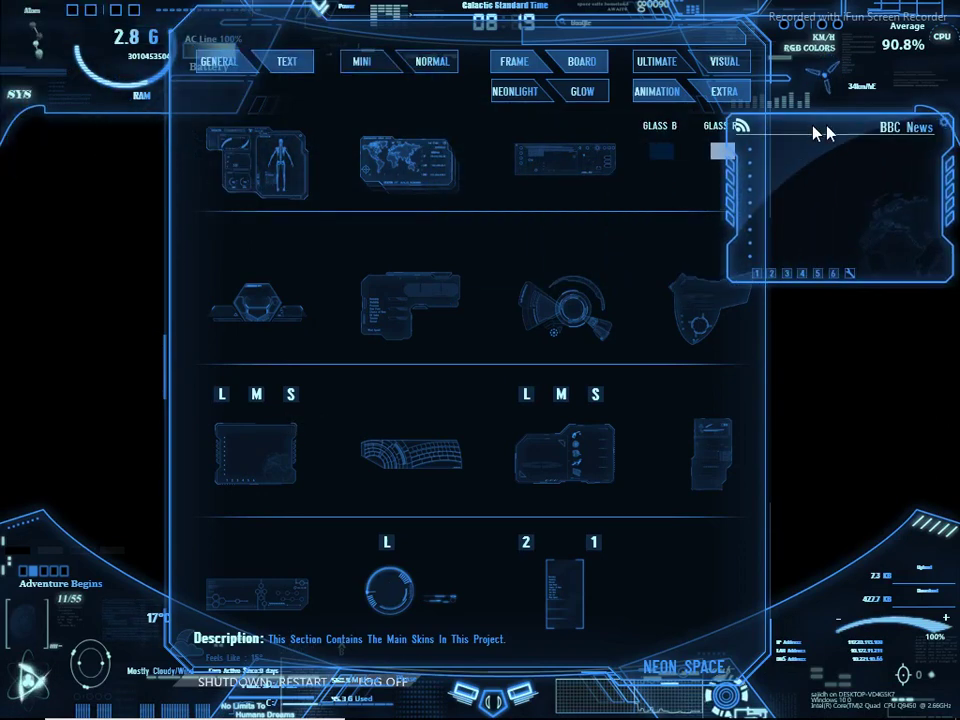